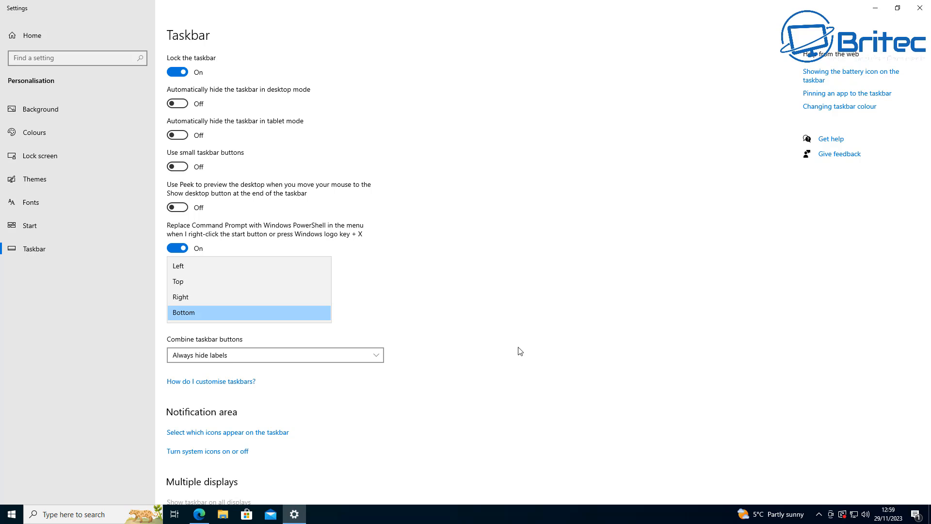
# Look through the remaining Windows taskbar settings down to the People section, and close the Settings window
pyautogui.click(507, 353)
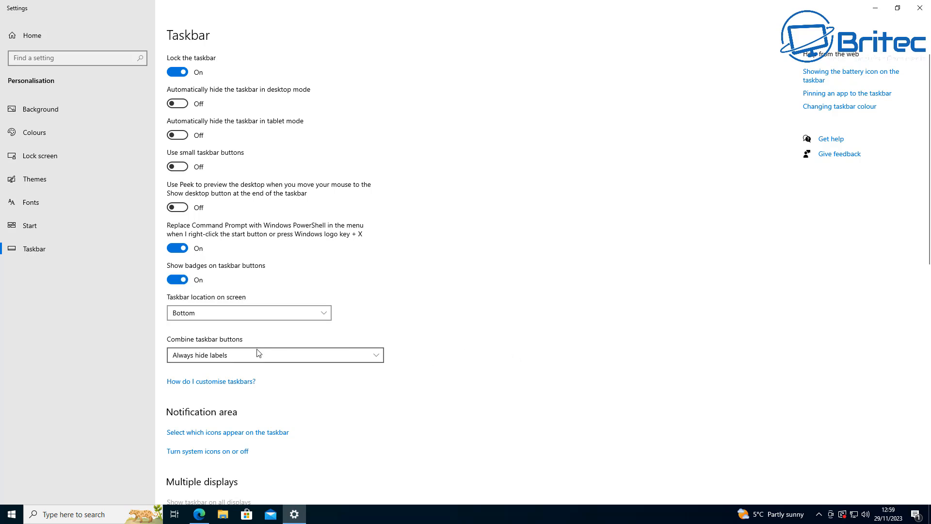
pyautogui.scroll(-6, 240, 388)
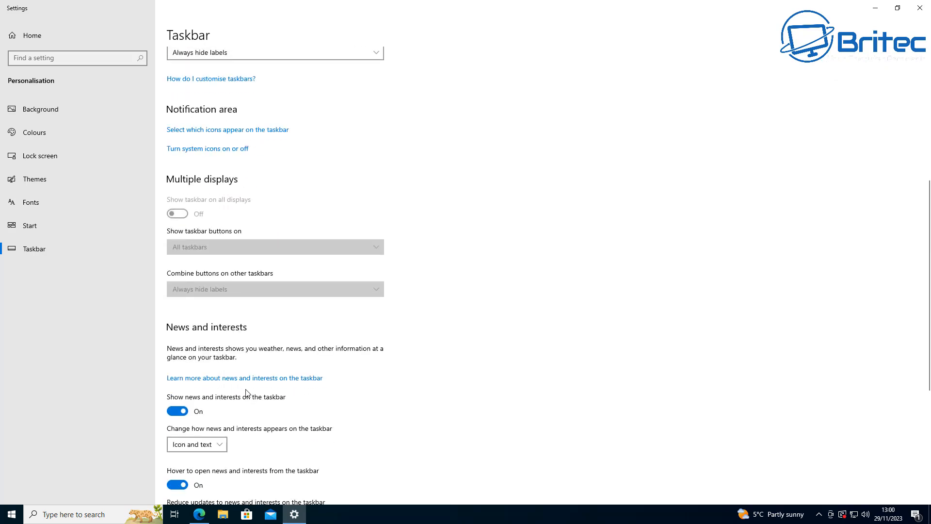
pyautogui.scroll(-5, 246, 393)
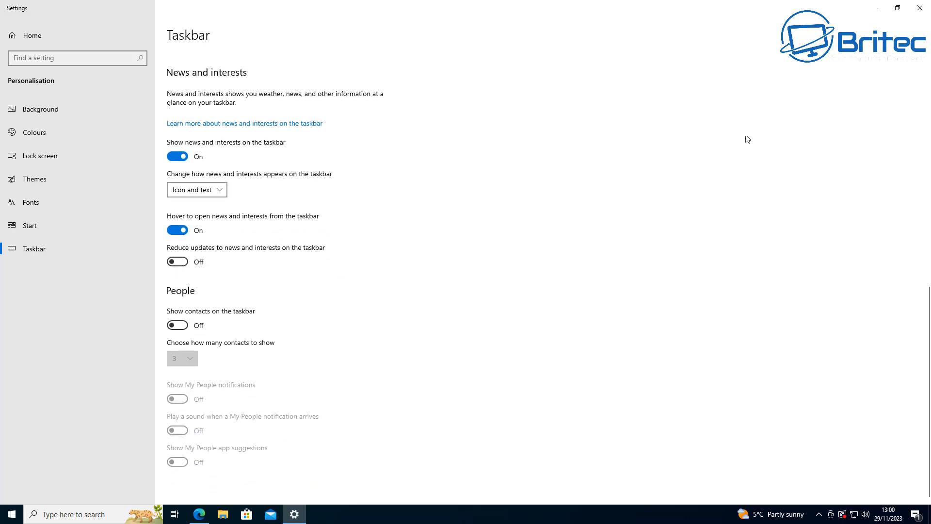
pyautogui.click(920, 8)
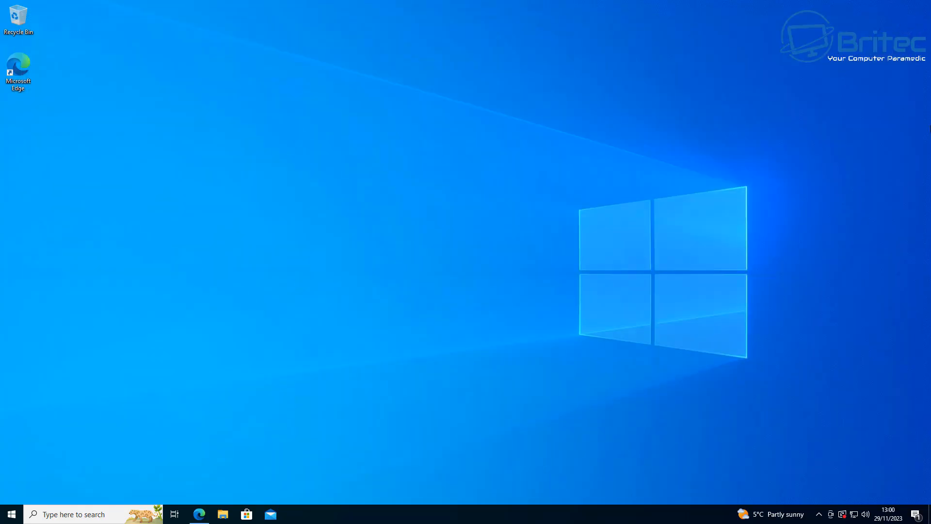
# Switch to Microsoft Edge, download the 7+ Taskbar Tweaker installer from its homepage and run 7tt_setup.exe
pyautogui.click(199, 513)
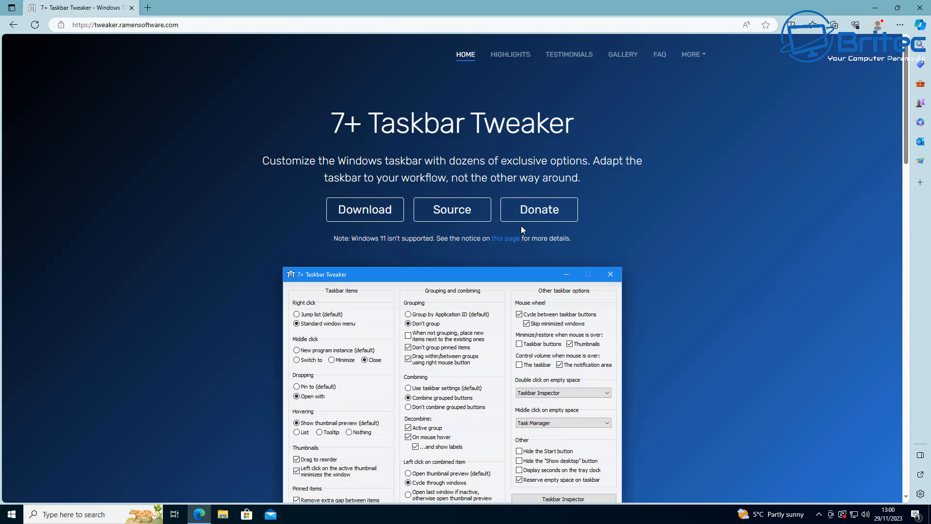
pyautogui.scroll(-1, 690, 182)
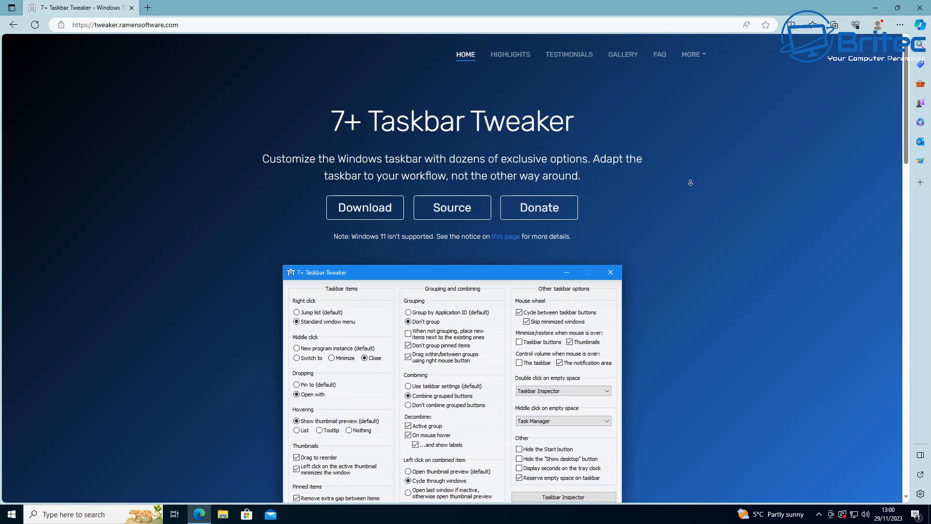
pyautogui.scroll(-2, 691, 182)
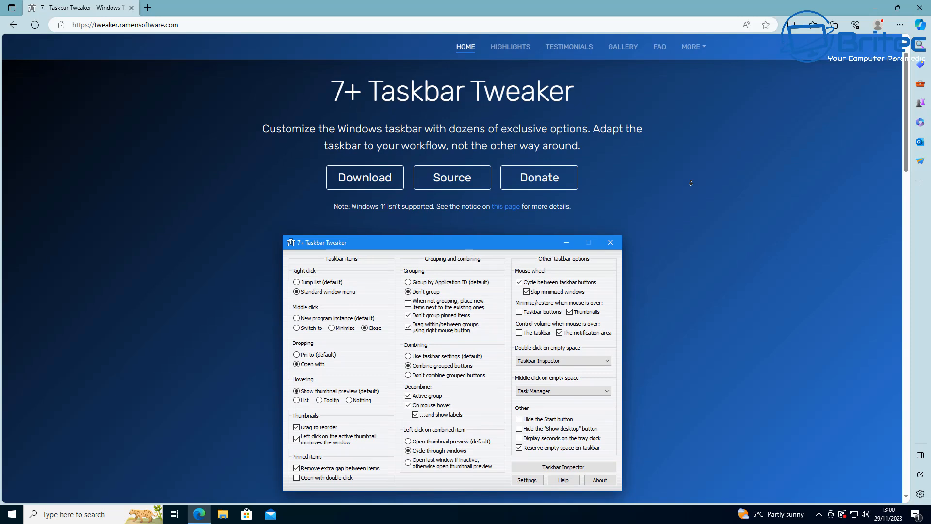
pyautogui.scroll(-2, 691, 182)
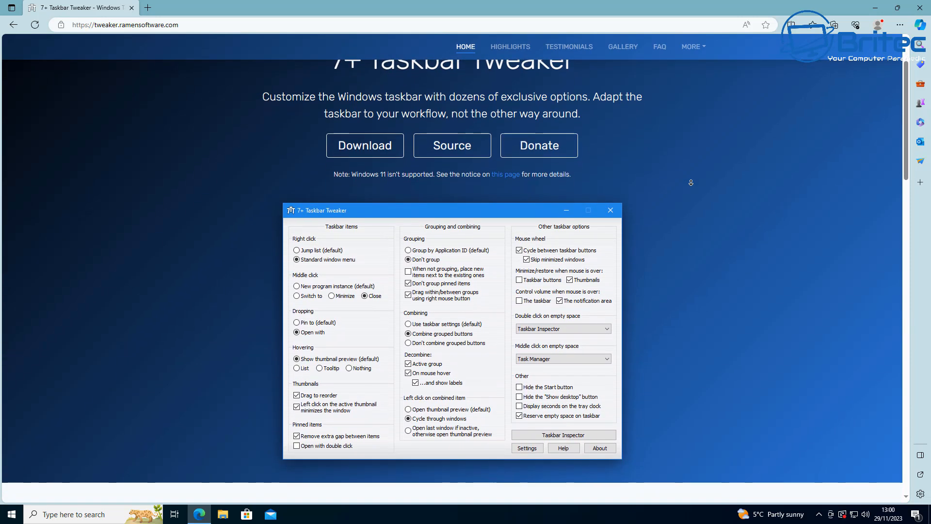
pyautogui.scroll(-1, 691, 182)
pyautogui.middleClick(692, 183)
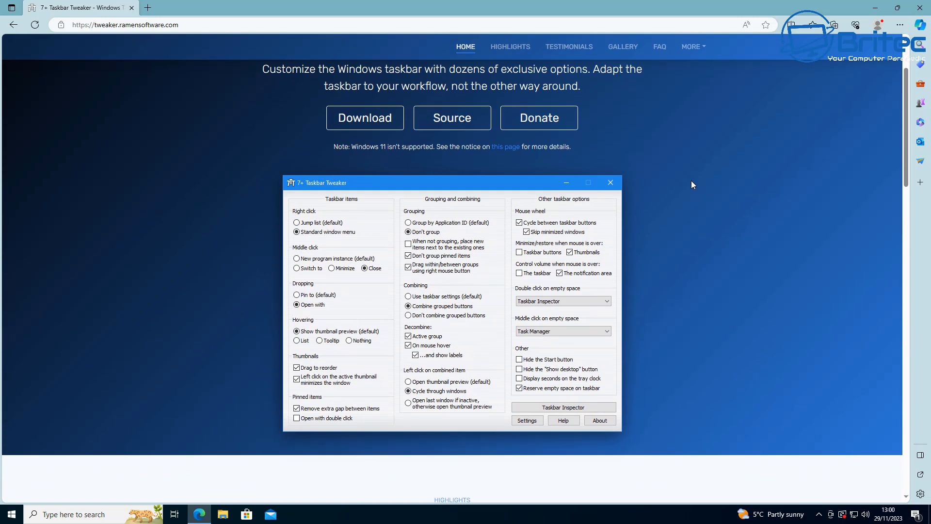
pyautogui.click(373, 118)
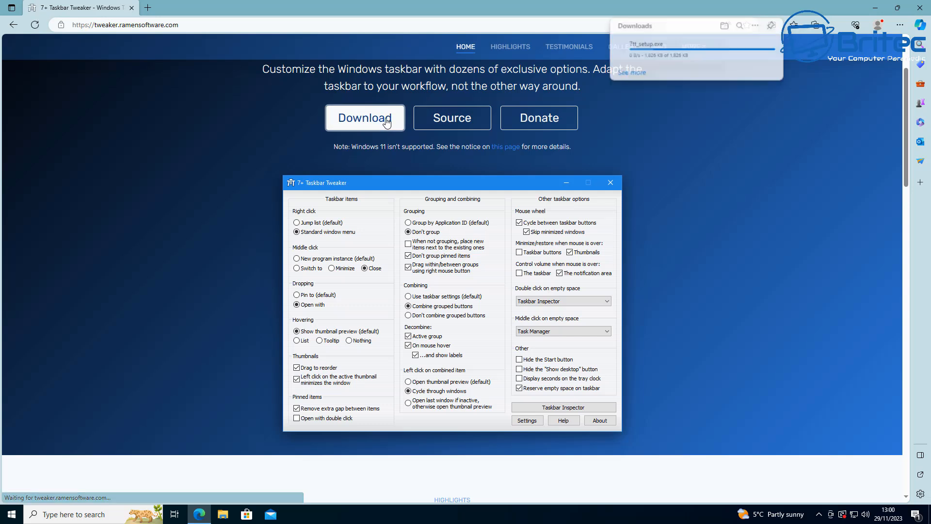
pyautogui.click(754, 65)
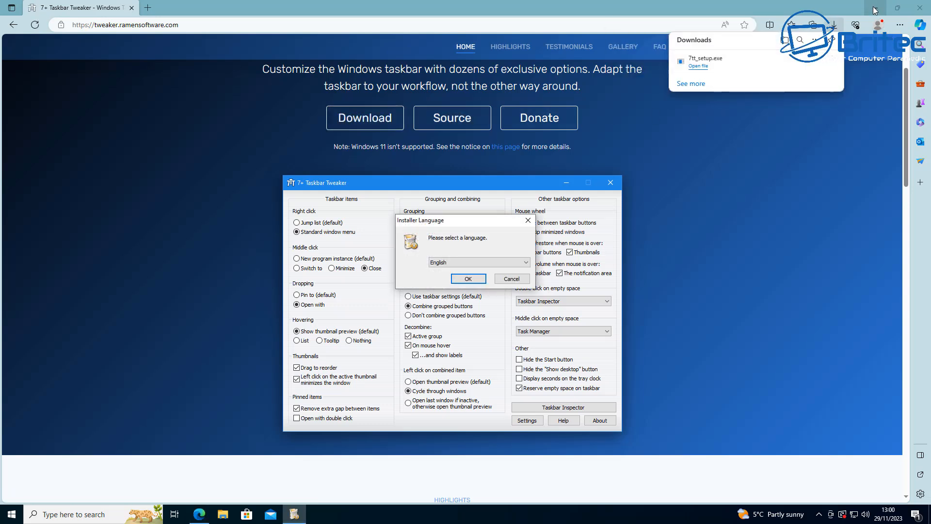
# Install 7+ Taskbar Tweaker in English with desktop shortcuts, keeping the default folder and the options to run it and start it at startup
pyautogui.click(875, 7)
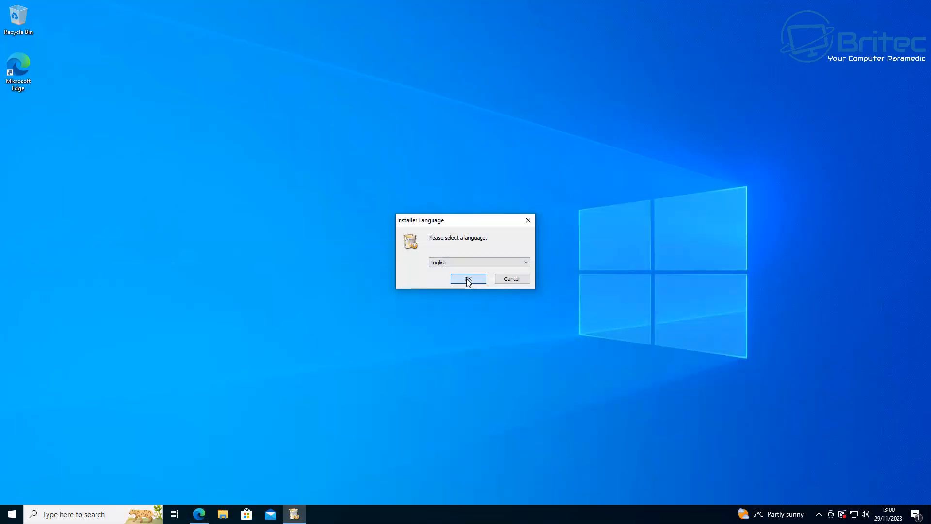
pyautogui.click(469, 279)
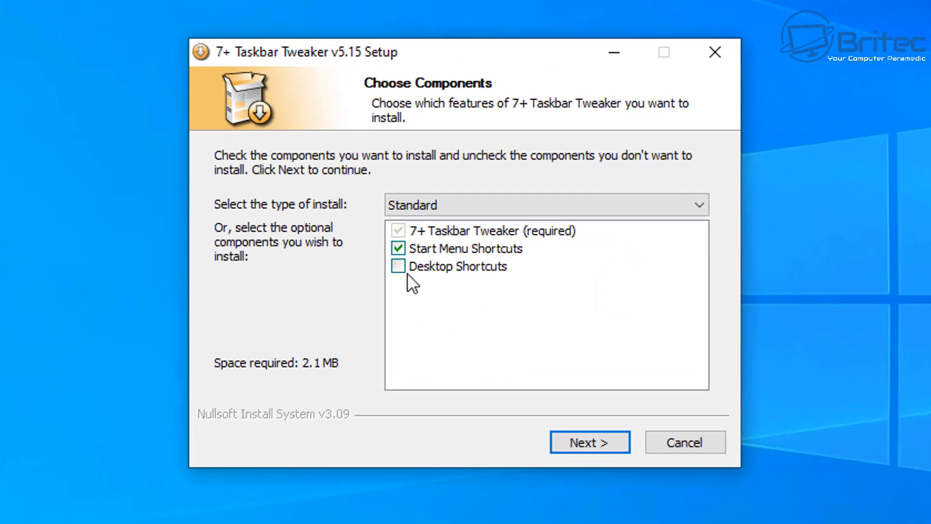
pyautogui.click(398, 266)
pyautogui.click(597, 446)
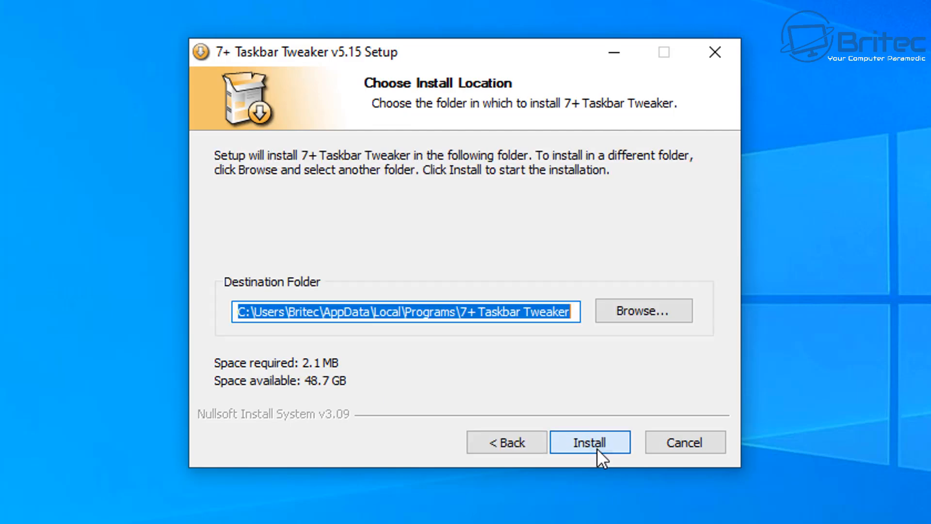
pyautogui.click(556, 446)
pyautogui.click(556, 446)
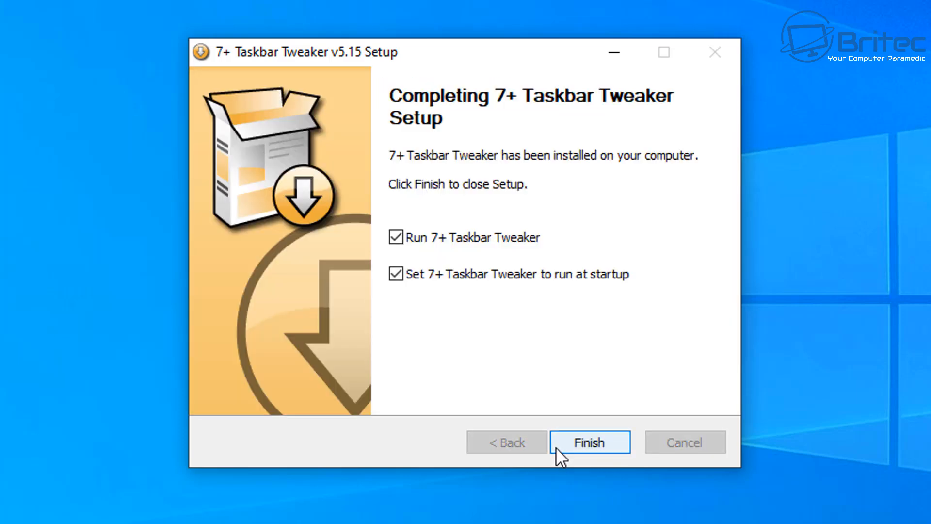
pyautogui.click(583, 442)
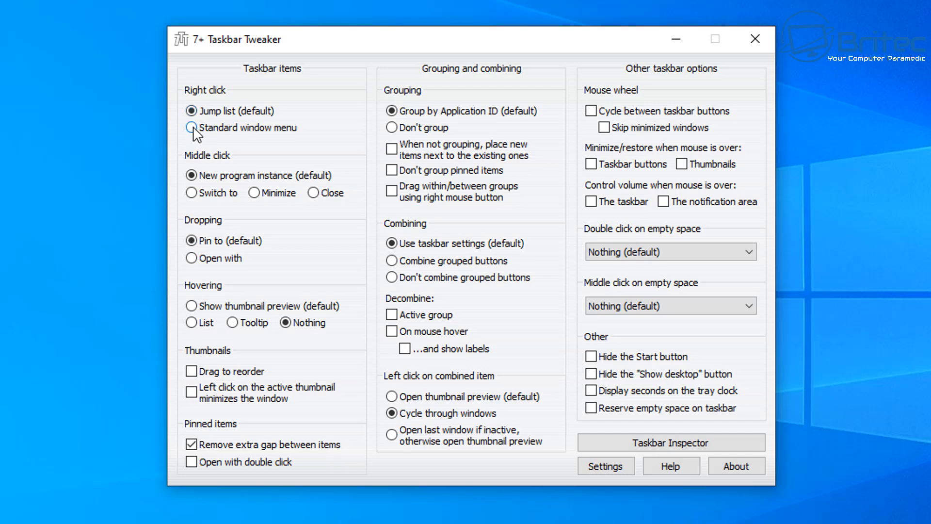
# Set the taskbar items' Right click option to Standard window menu and check the context menus of the Microsoft Store and Edge taskbar icons
pyautogui.click(192, 127)
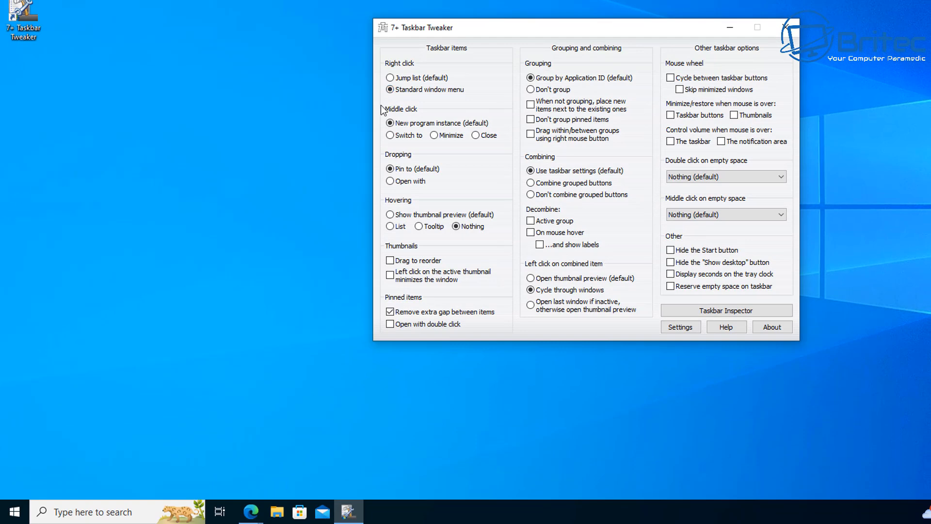
pyautogui.rightClick(300, 512)
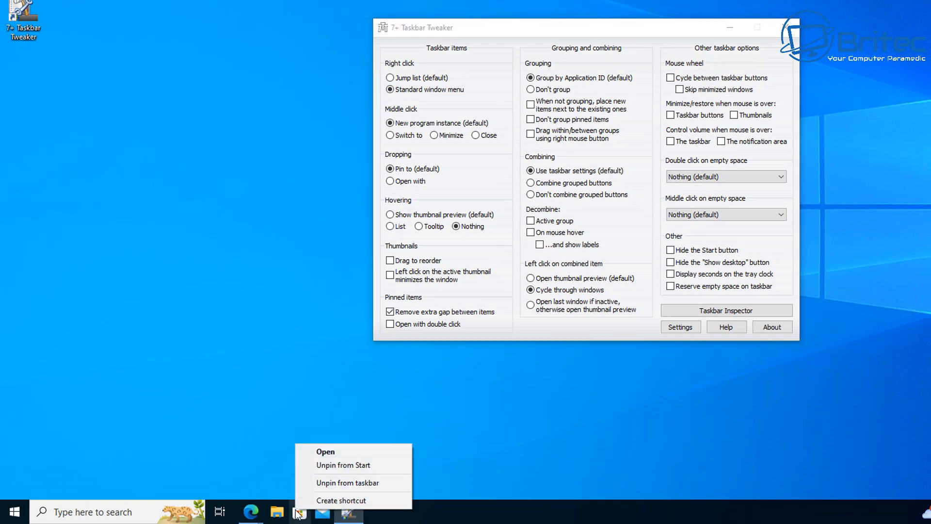
pyautogui.rightClick(262, 513)
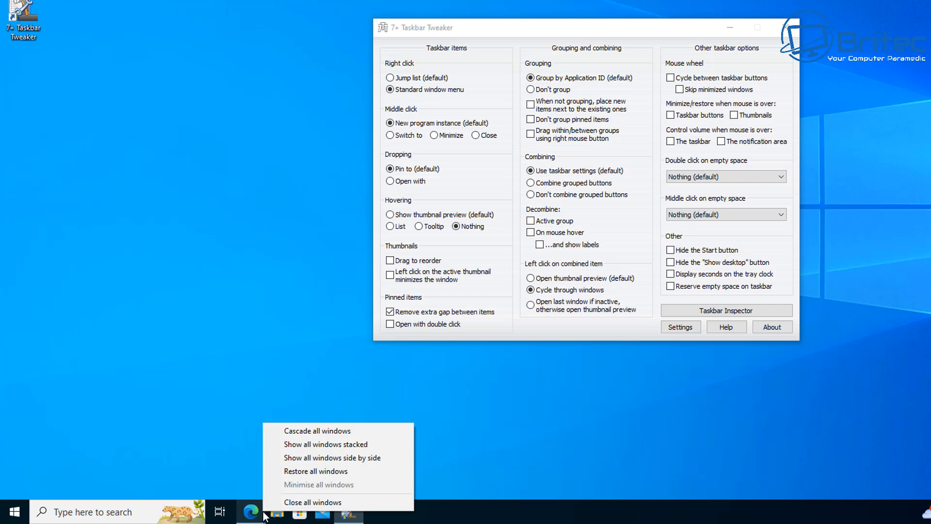
pyautogui.rightClick(254, 518)
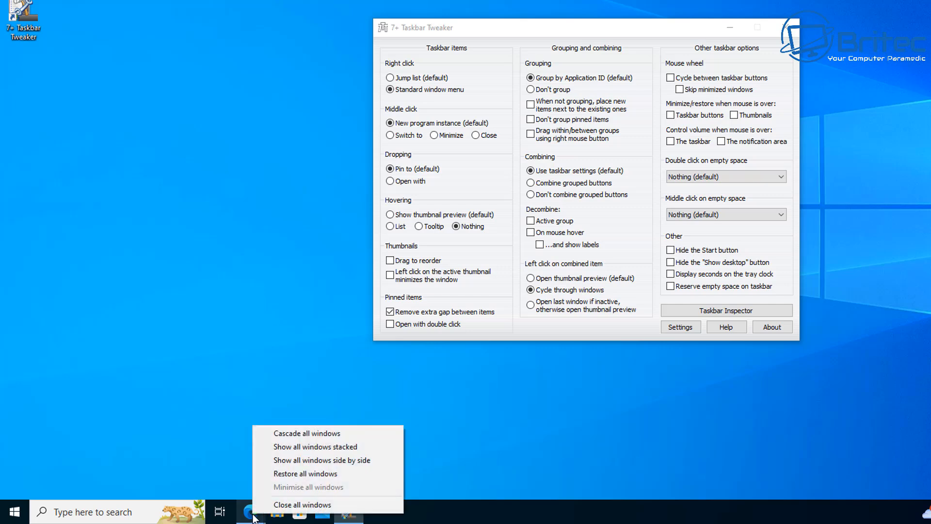
pyautogui.click(334, 94)
# Compare Edge's taskbar menu under the Jump list and Standard window menu options, ending with Right click set to Jump list (default)
pyautogui.click(391, 77)
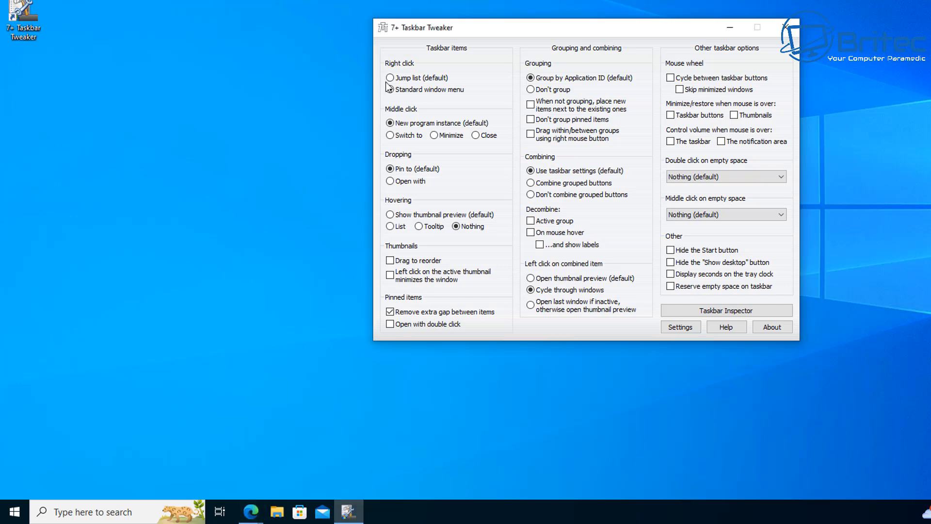
pyautogui.rightClick(246, 516)
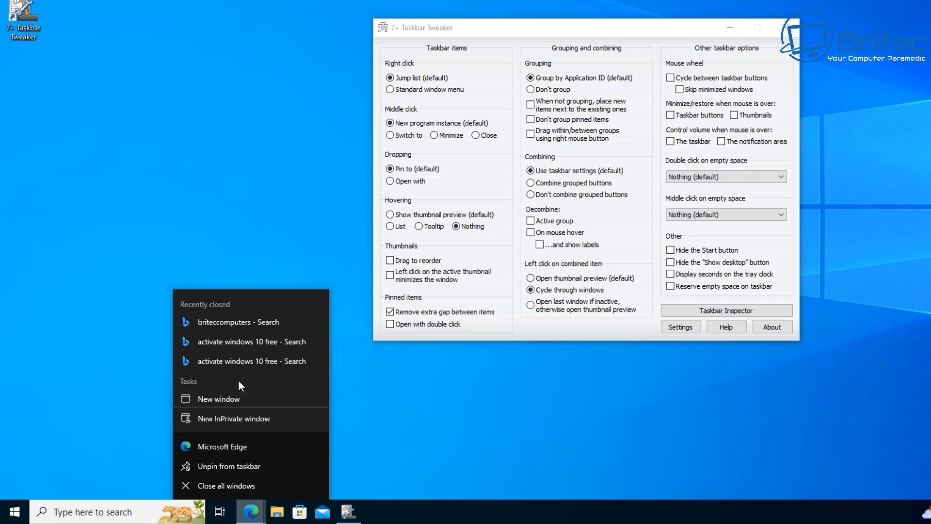
pyautogui.click(408, 89)
pyautogui.click(408, 89)
pyautogui.rightClick(251, 510)
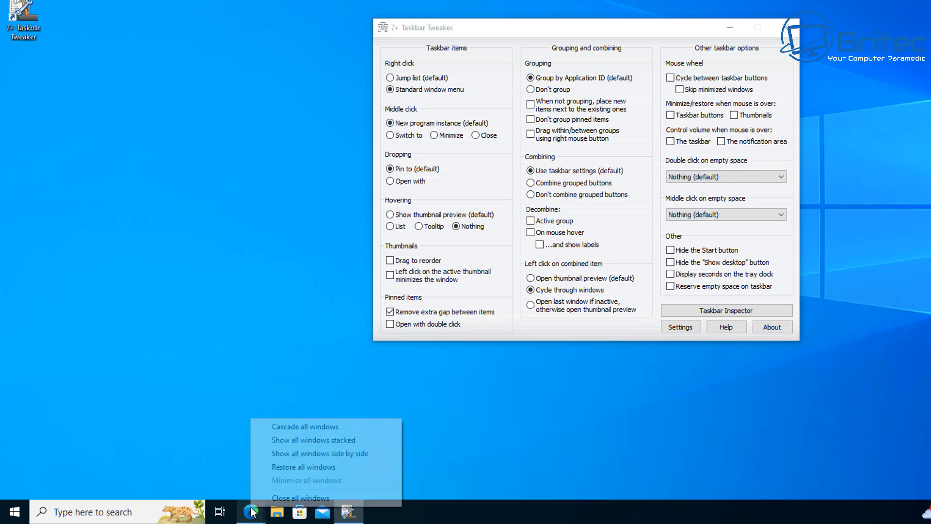
pyautogui.click(397, 81)
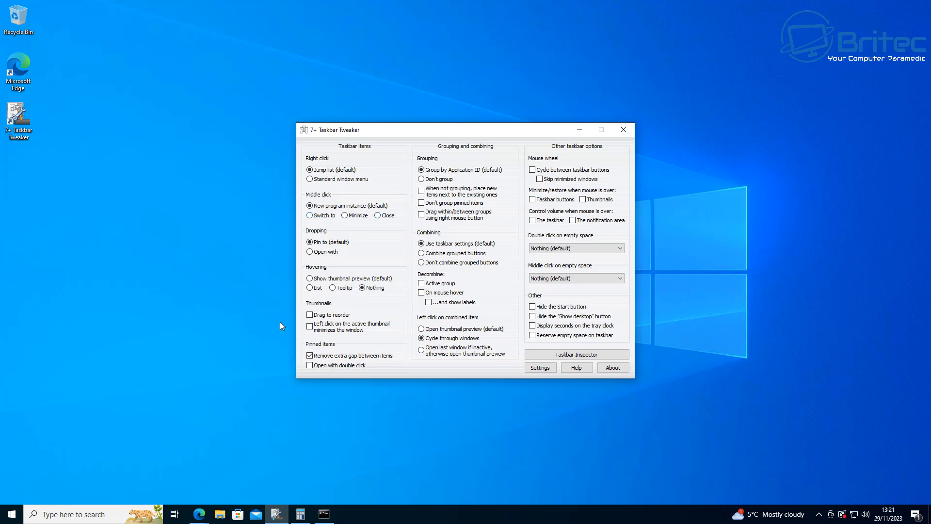
# Bring up Command Prompt, move its window over the tweaker window, and launch three more instances from its taskbar icon
pyautogui.click(324, 516)
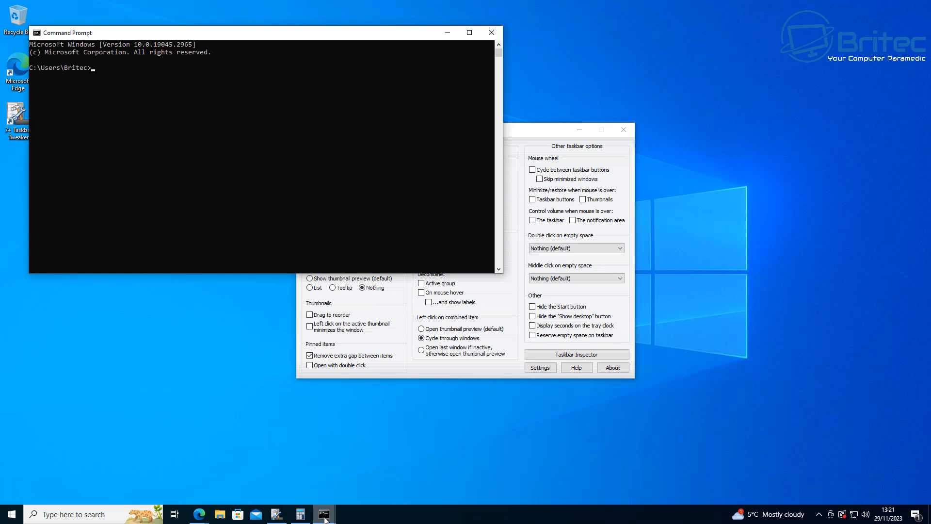
pyautogui.moveTo(252, 36); pyautogui.dragTo(401, 133)
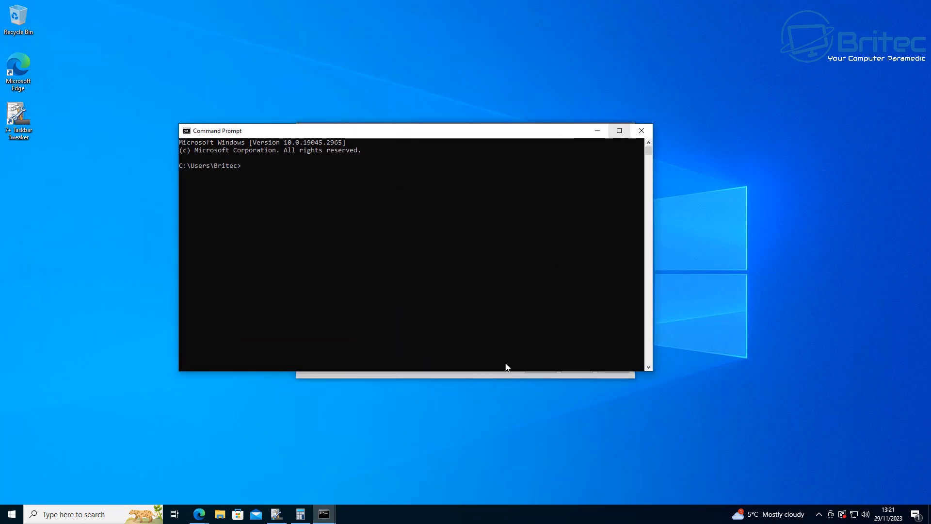
pyautogui.middleClick(323, 515)
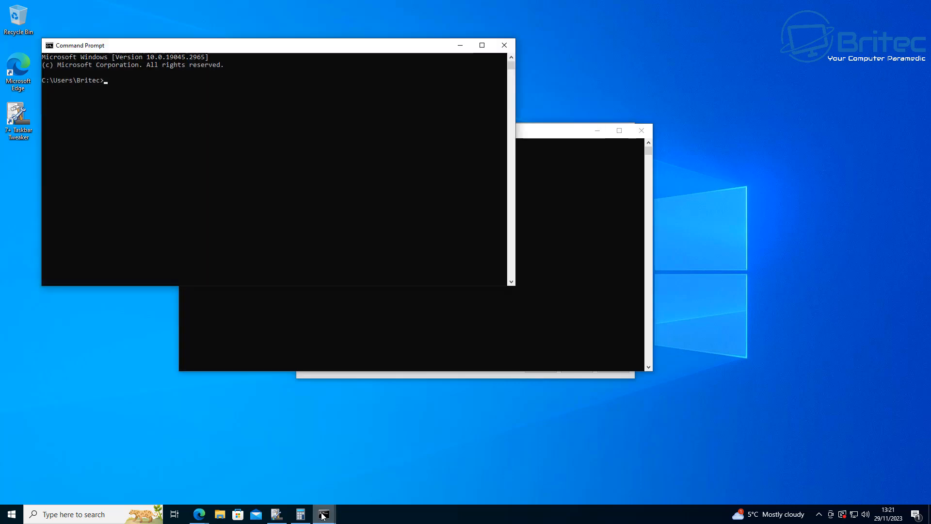
pyautogui.middleClick(323, 515)
pyautogui.middleClick(324, 515)
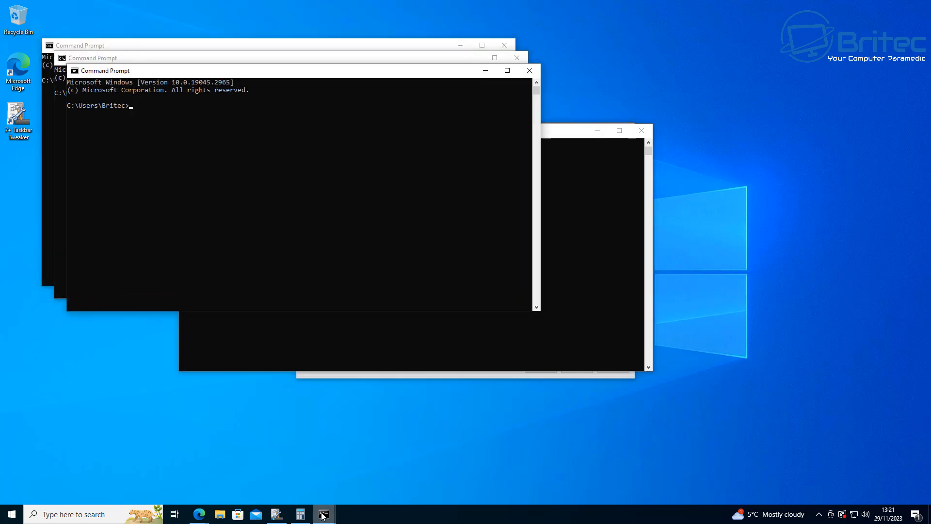
# Close all the Command Prompt windows, including the one brought up from the taskbar
pyautogui.click(530, 71)
pyautogui.click(517, 58)
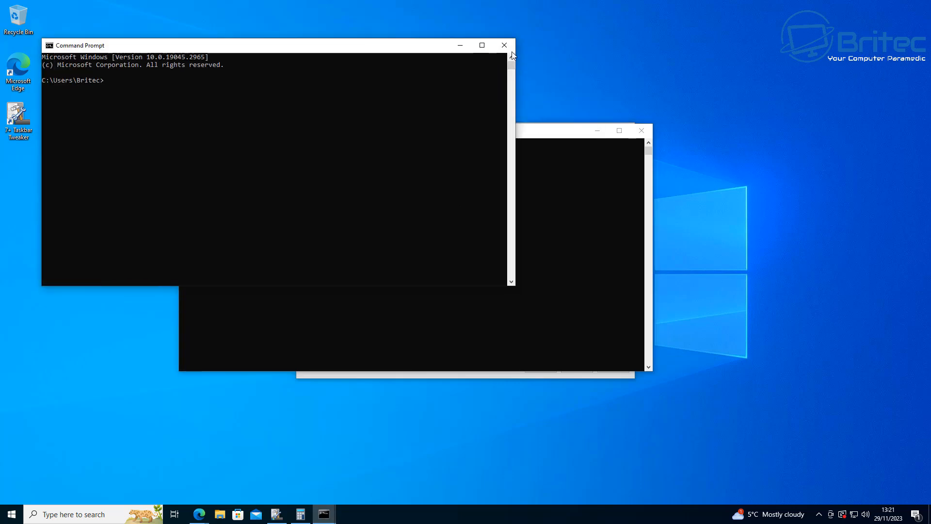
pyautogui.click(505, 45)
pyautogui.click(640, 131)
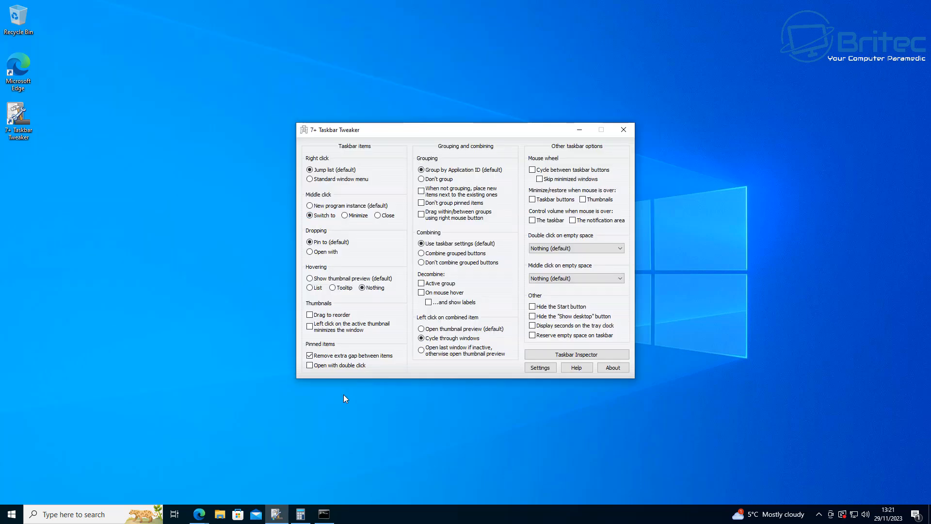
pyautogui.click(320, 510)
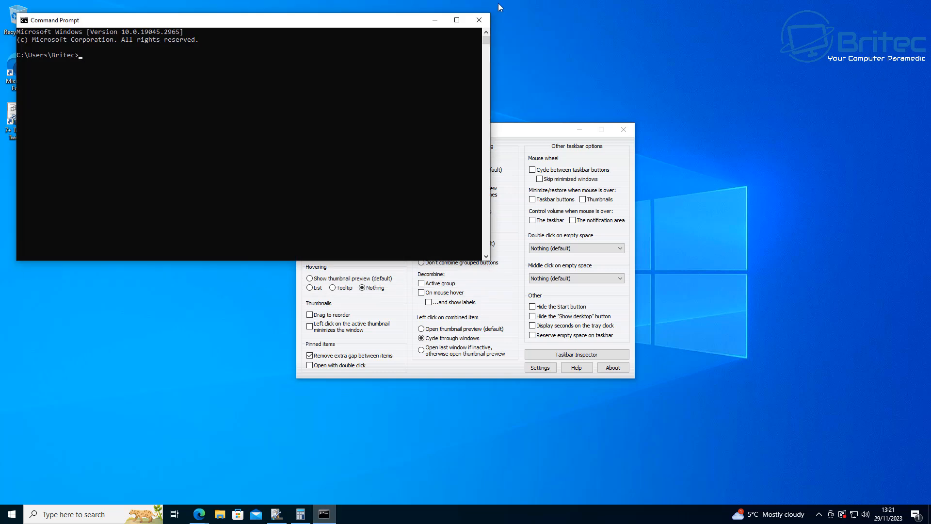
pyautogui.click(478, 22)
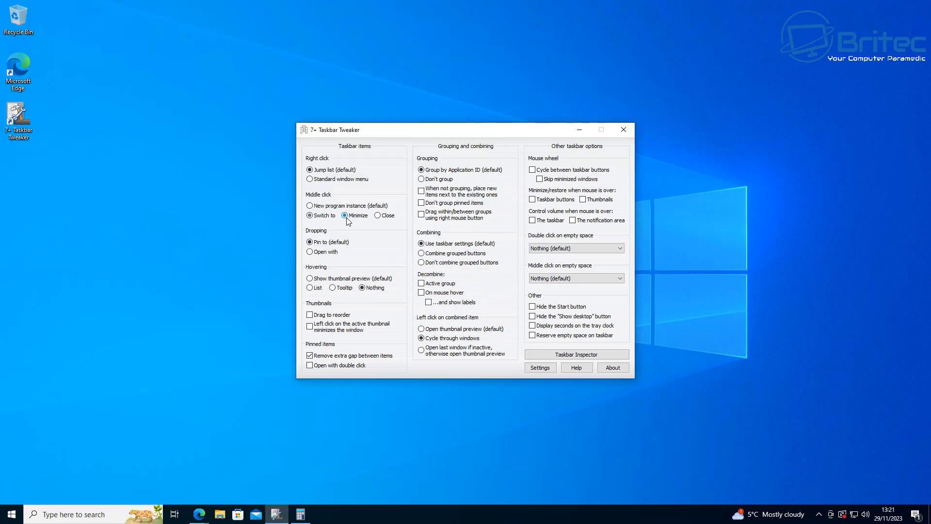
# Search Windows for "cmd", open a new Command Prompt window and minimise it
pyautogui.click(115, 519)
pyautogui.write('cmd')
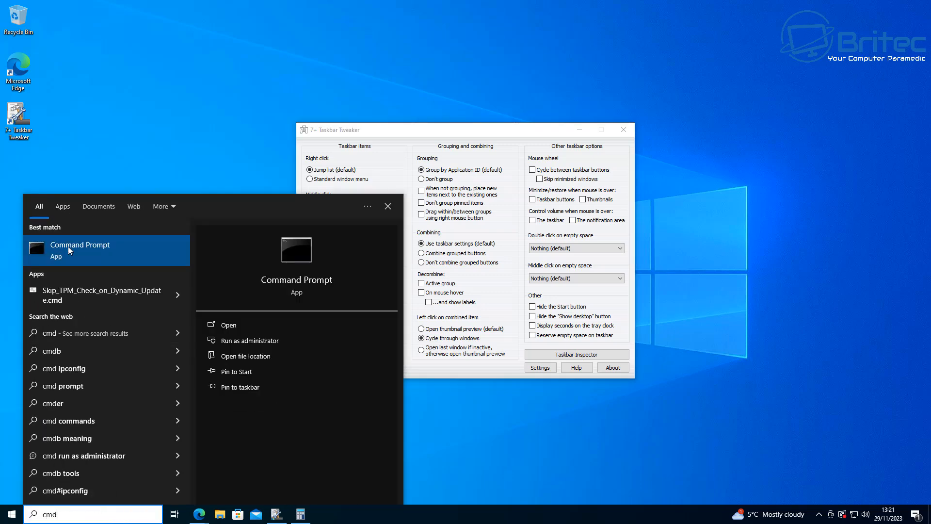
pyautogui.click(68, 248)
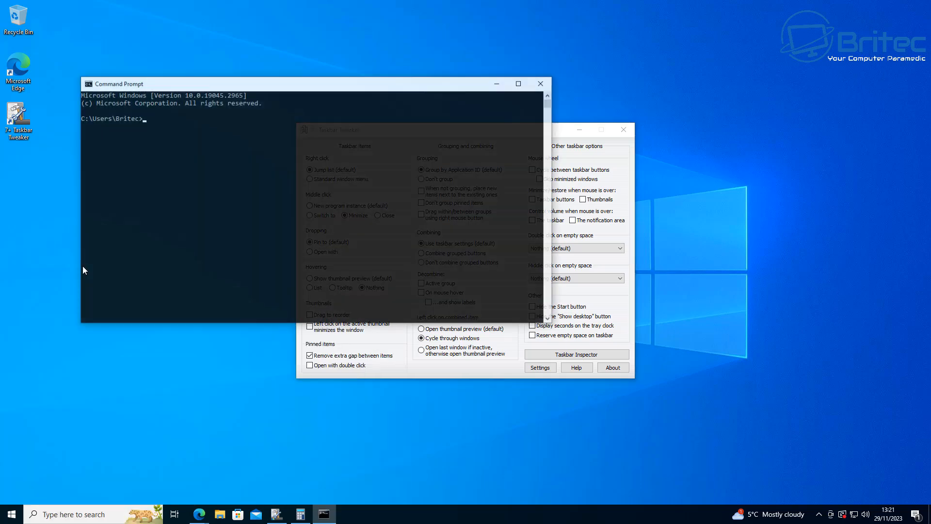
pyautogui.click(498, 85)
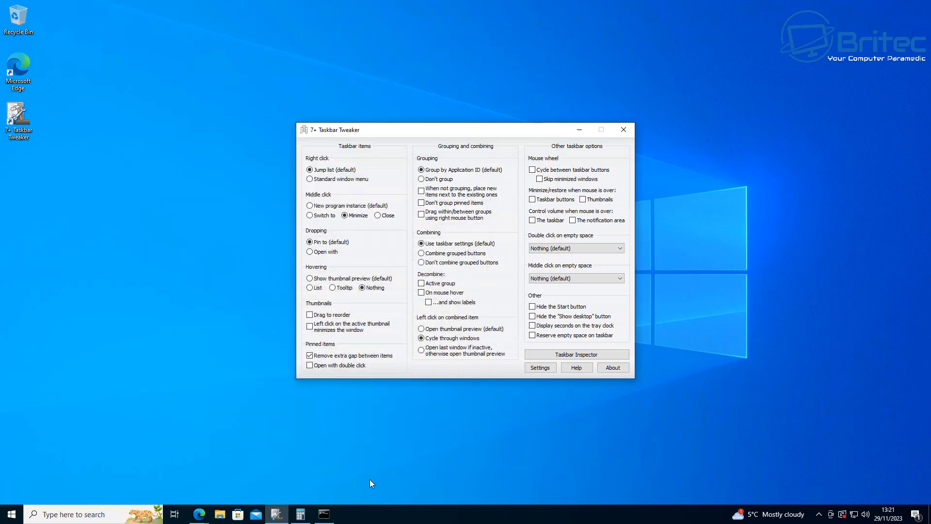
# Restore and minimise Command Prompt, and close it from its taskbar icon with Middle click set to Close
pyautogui.click(326, 517)
pyautogui.click(326, 517)
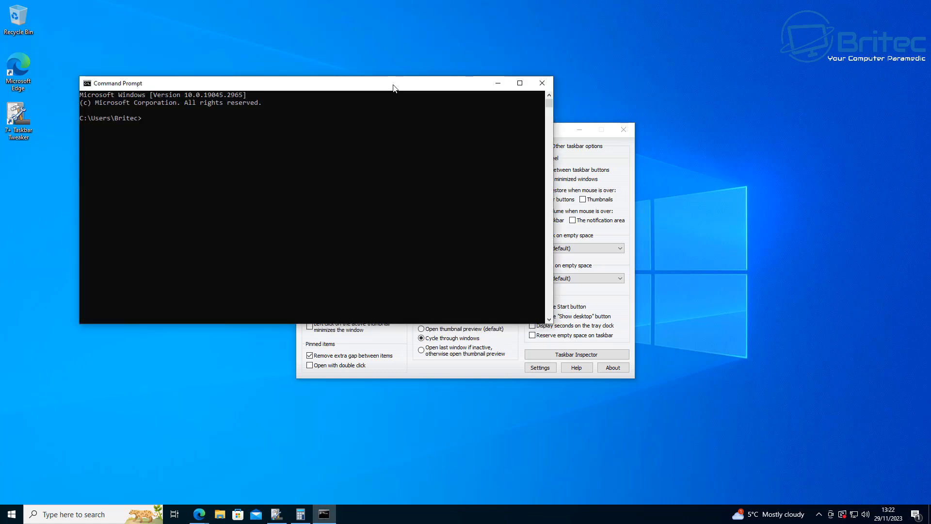
pyautogui.click(495, 82)
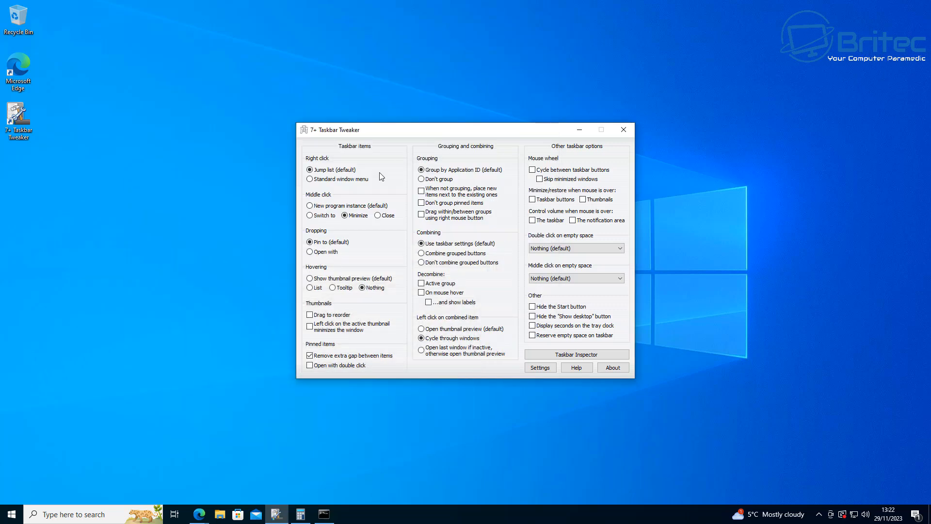
pyautogui.click(378, 216)
pyautogui.middleClick(323, 514)
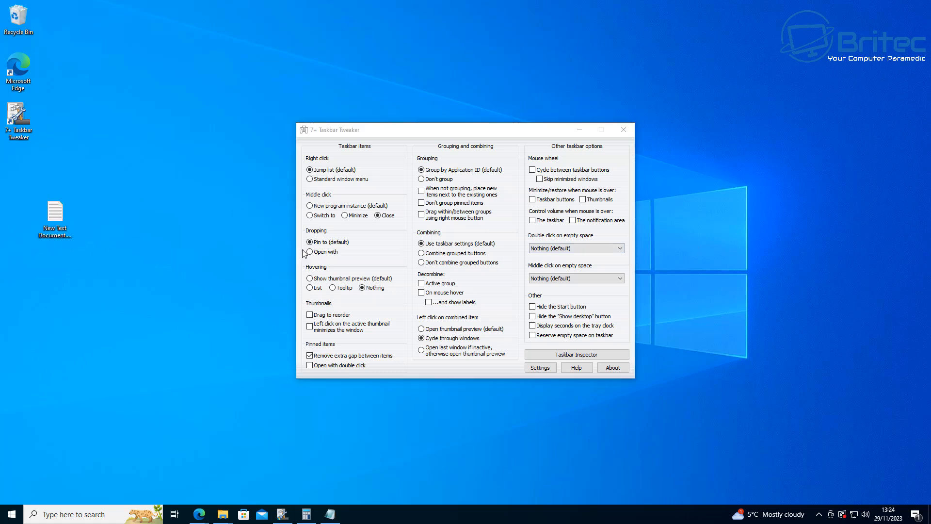
# Pin New Text Document.txt to Notepad's taskbar jump list, unpin Notepad from the taskbar and minimise its window
pyautogui.moveTo(54, 216); pyautogui.dragTo(335, 519)
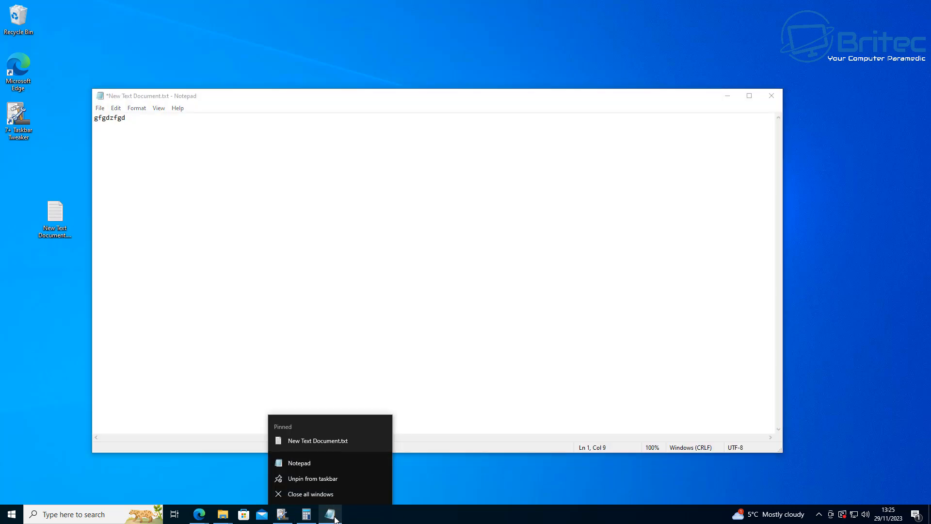
pyautogui.click(431, 511)
pyautogui.rightClick(331, 517)
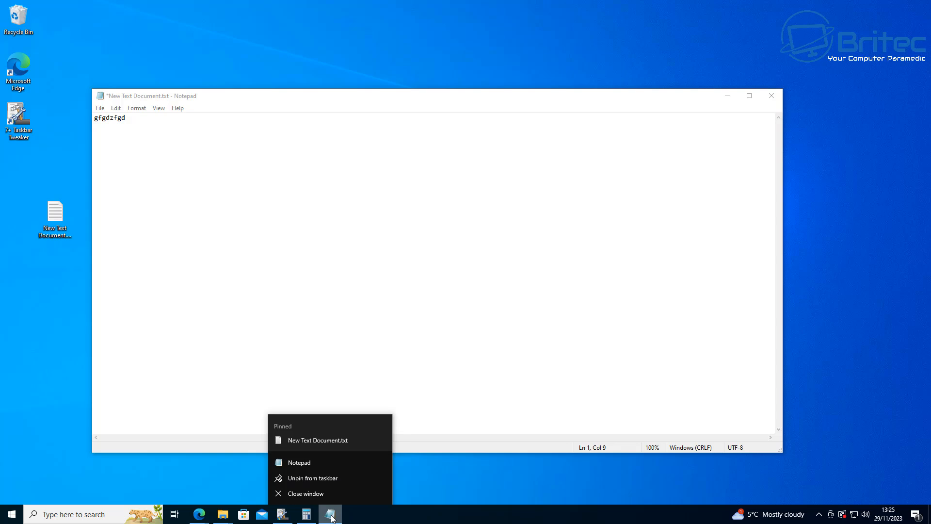
pyautogui.click(308, 480)
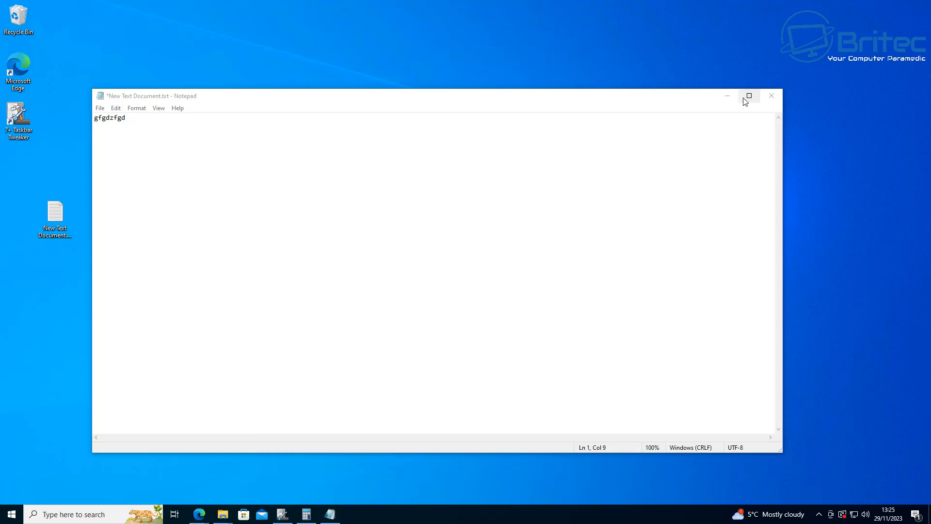
pyautogui.click(727, 96)
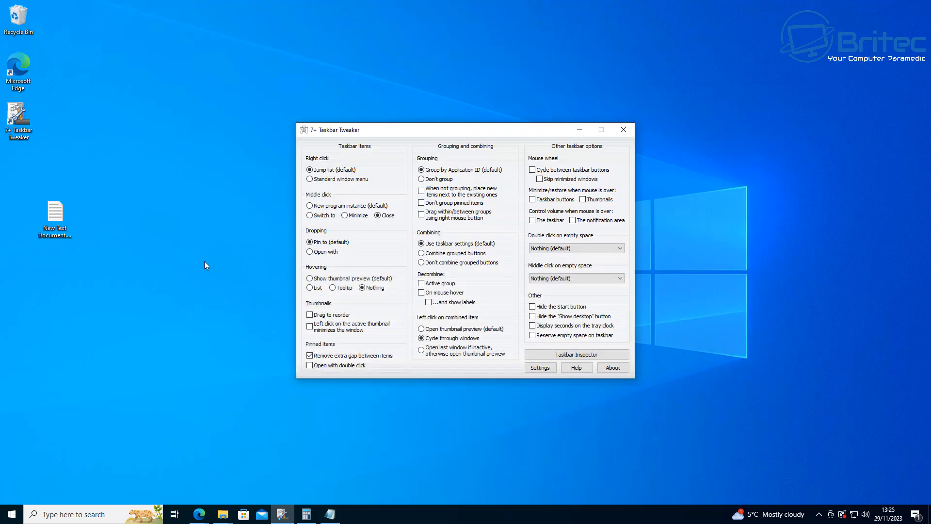
# Test Dropping set to Open with by dropping New Text Document onto Notepad, close Notepad without saving, and restore Pin to (default)
pyautogui.click(310, 252)
pyautogui.moveTo(58, 218); pyautogui.dragTo(332, 509)
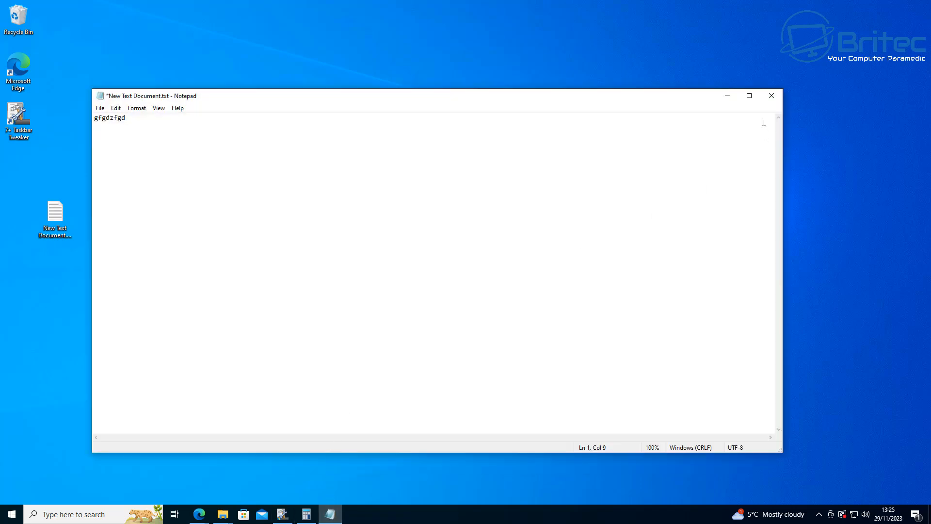
pyautogui.click(775, 95)
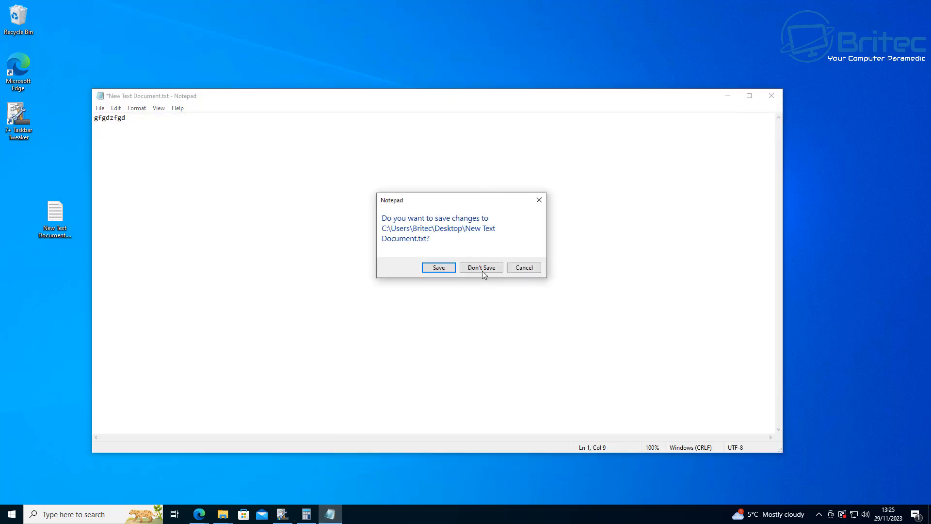
pyautogui.click(482, 268)
pyautogui.click(319, 241)
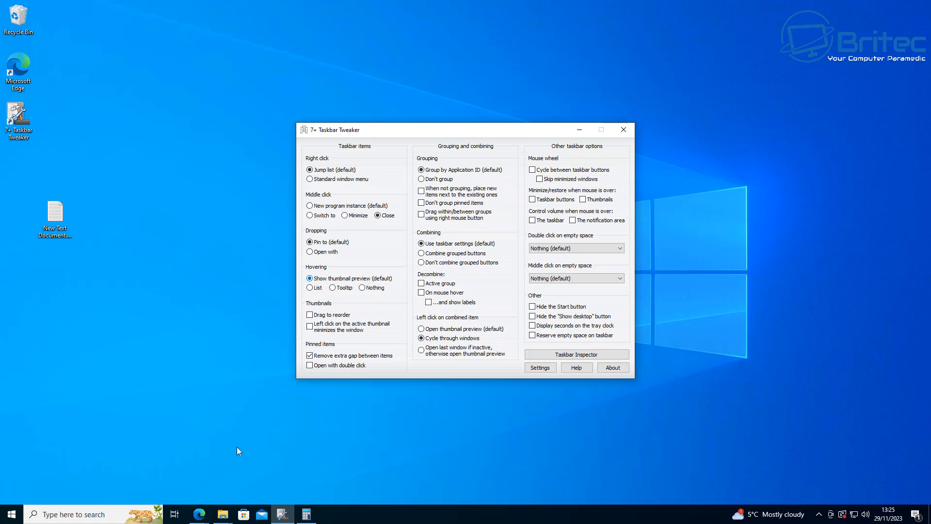
# Check Edge's taskbar hover behaviour with thumbnail preview and with List, and set Hovering to Nothing
pyautogui.moveTo(193, 517)
pyautogui.click(310, 288)
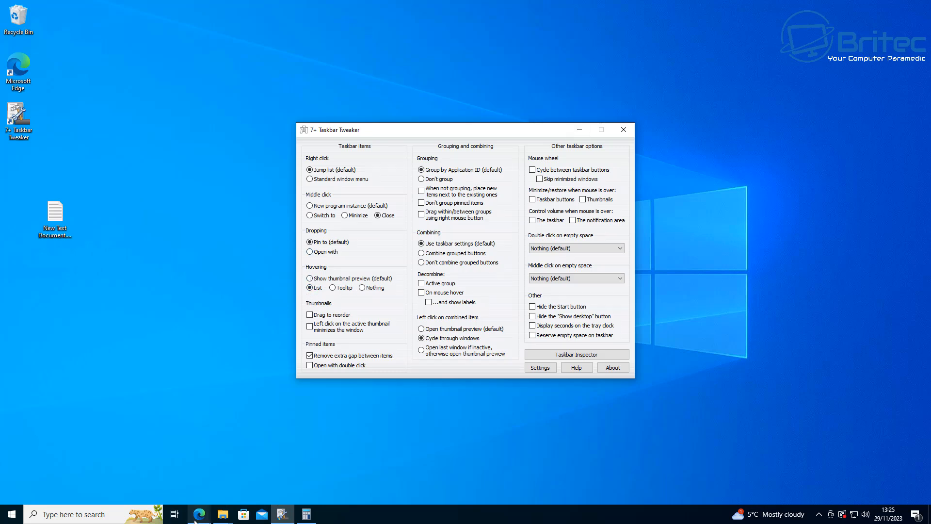
pyautogui.moveTo(195, 520)
pyautogui.click(361, 288)
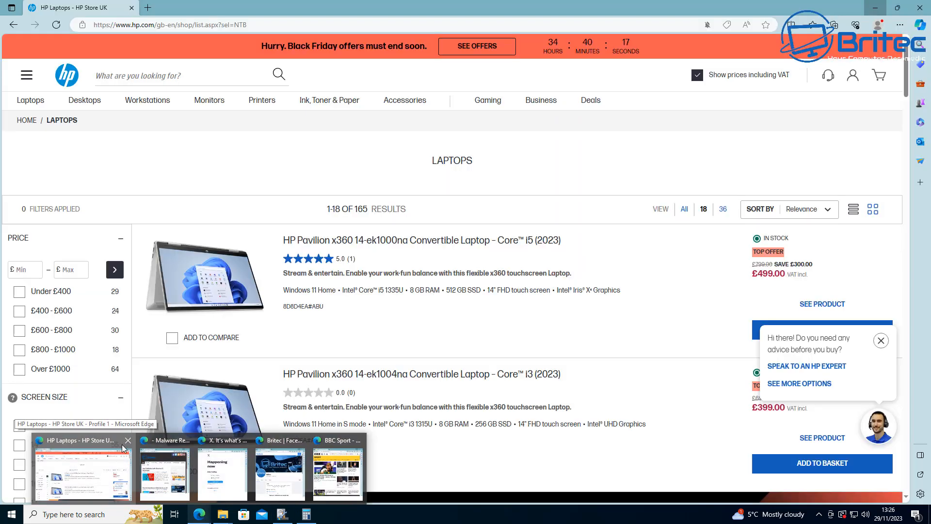
# Reorder the Edge window thumbnails with HP Laptops last, and switch Remove extra gap between items off and on again
pyautogui.moveTo(101, 445); pyautogui.dragTo(320, 467)
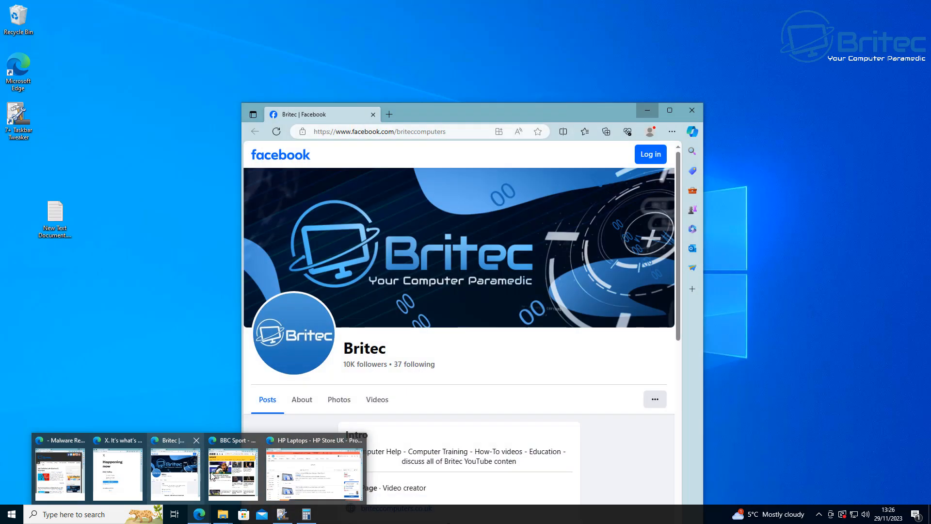
pyautogui.moveTo(227, 471); pyautogui.dragTo(227, 494)
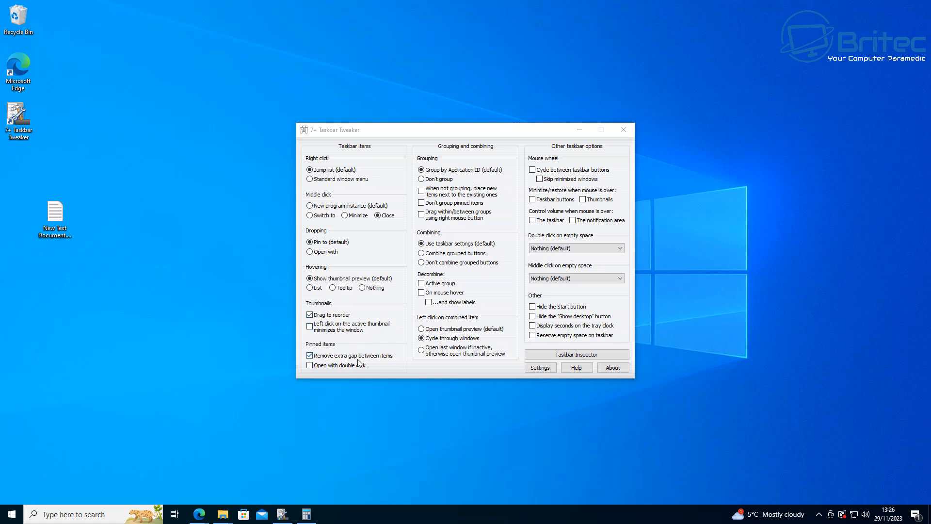
pyautogui.click(309, 355)
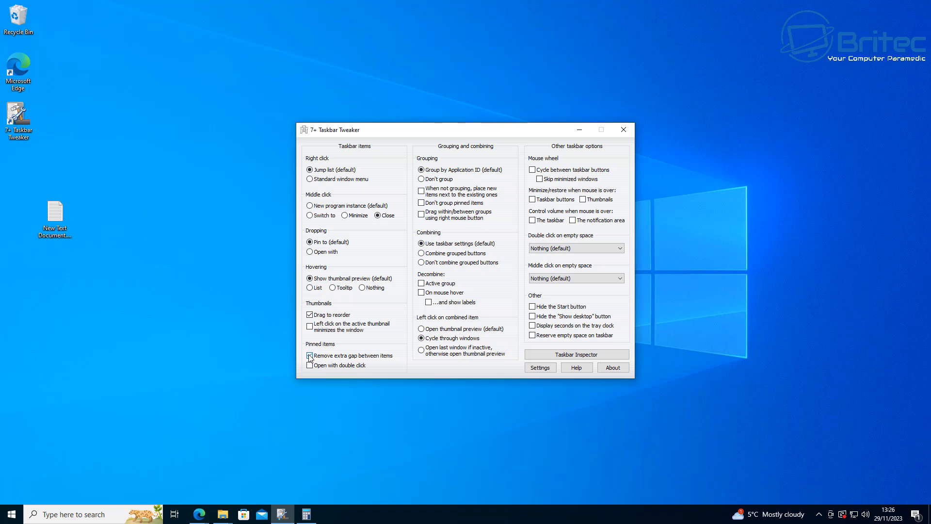
pyautogui.click(309, 356)
# Compare the taskbar buttons under Don't group and Group by Application ID, ending with Group by Application ID (default)
pyautogui.click(425, 180)
pyautogui.moveTo(208, 521)
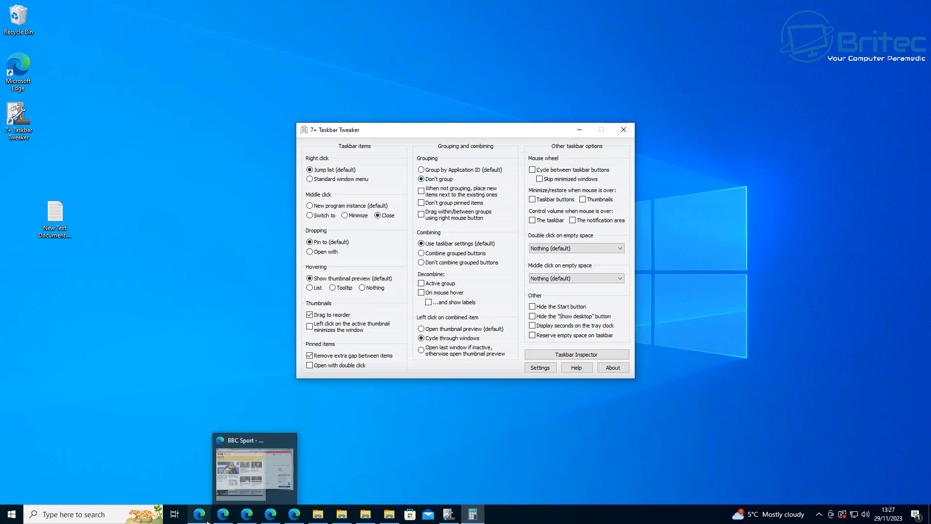
pyautogui.moveTo(297, 520)
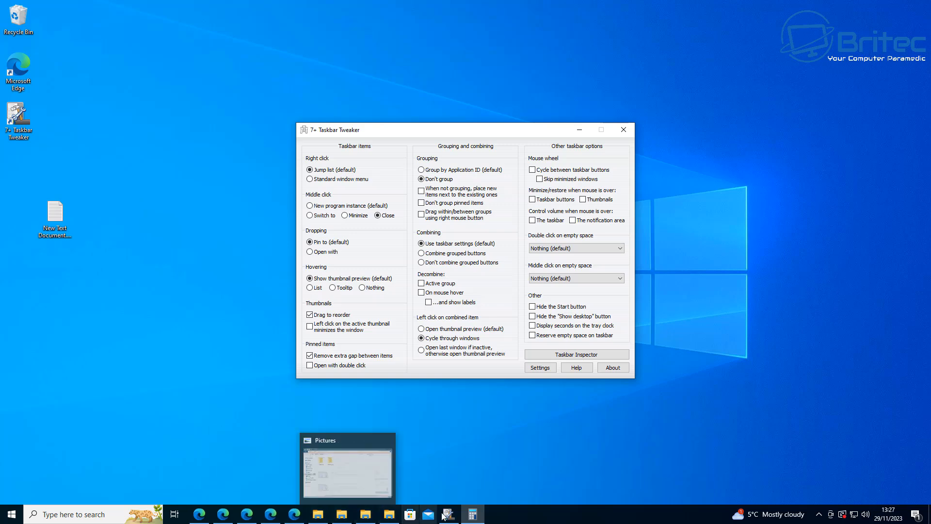
pyautogui.click(421, 171)
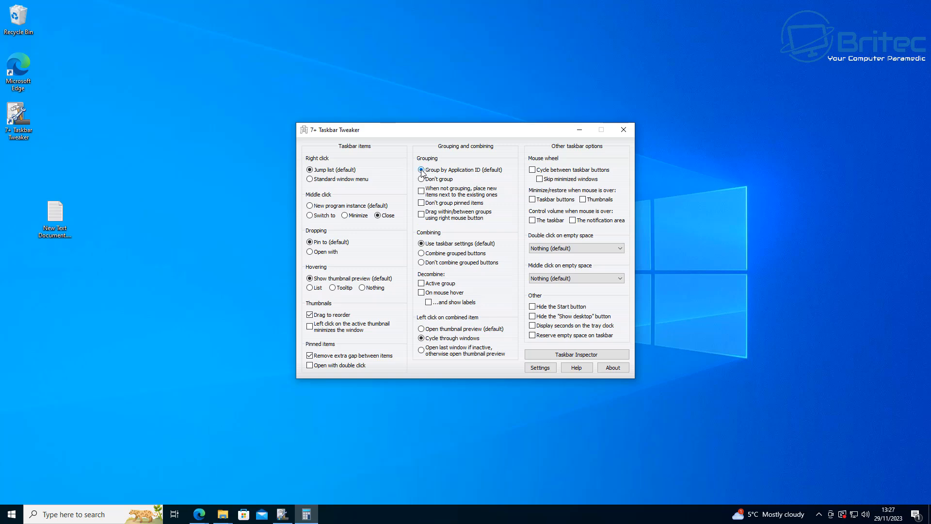
pyautogui.click(421, 180)
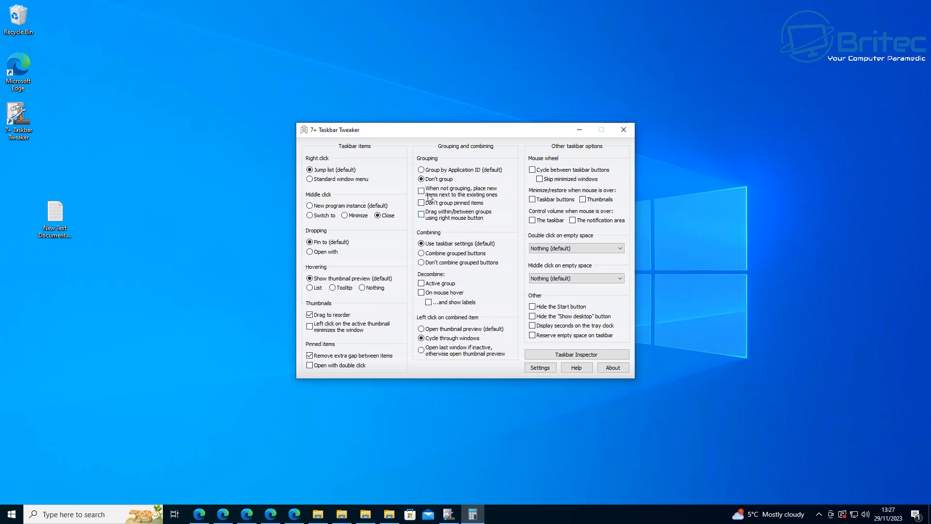
pyautogui.click(428, 171)
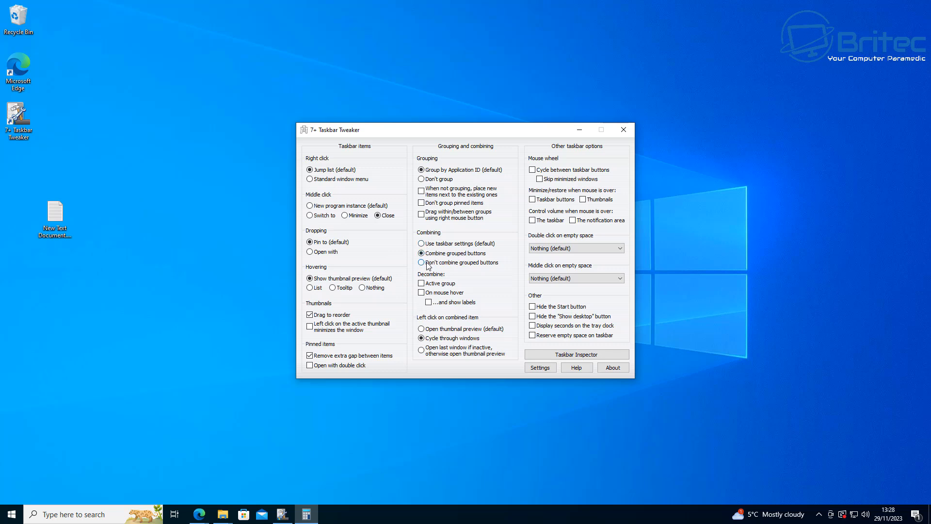
# Try Don't combine grouped buttons and return Combining to Combine grouped buttons
pyautogui.click(429, 265)
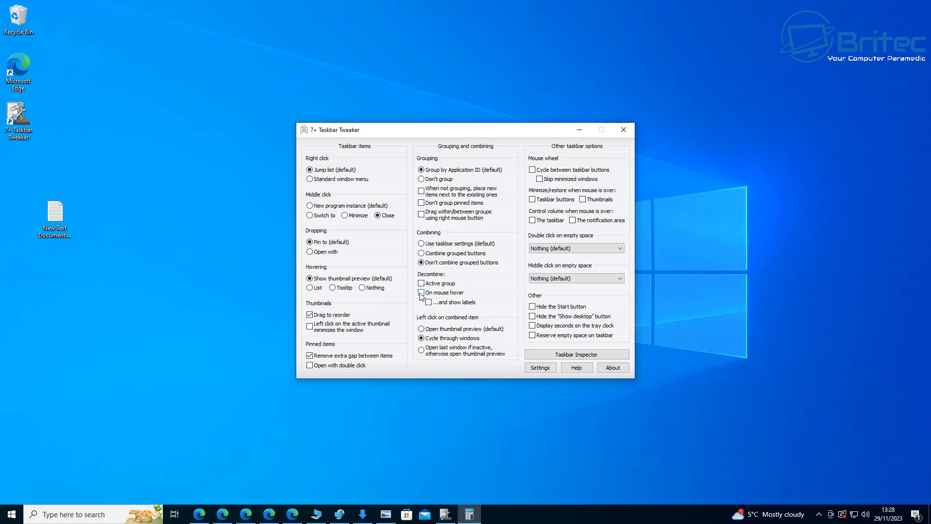
pyautogui.click(422, 252)
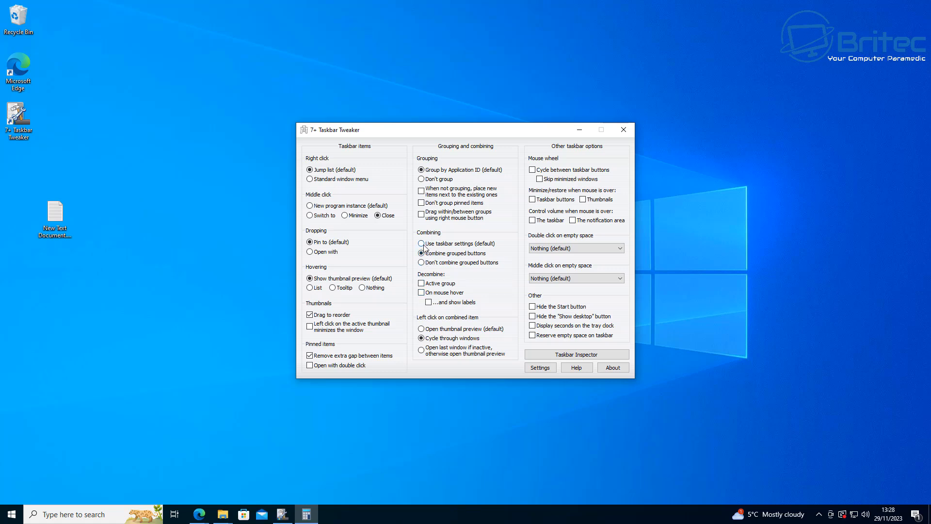
# Test decombining Edge's taskbar group on mouse hover, with and without labels, and turn the label option off
pyautogui.click(422, 293)
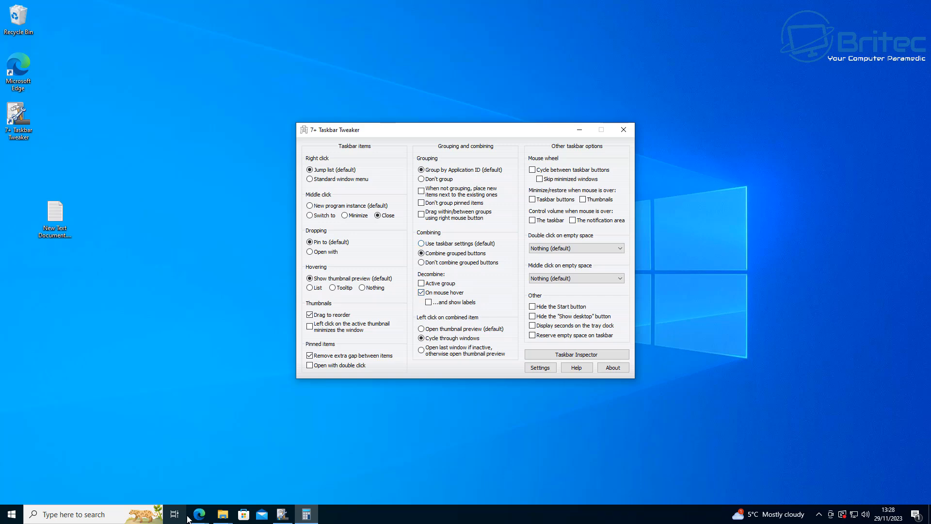
pyautogui.moveTo(200, 514)
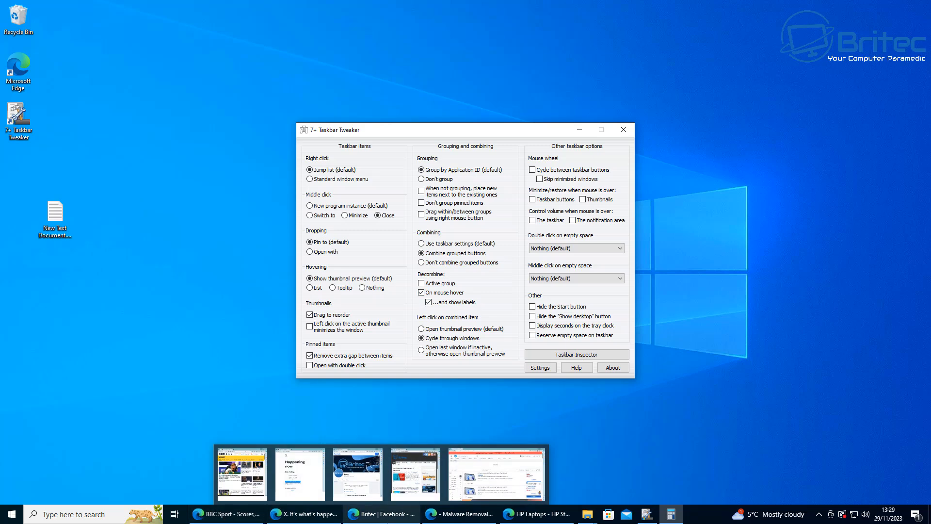
pyautogui.click(428, 302)
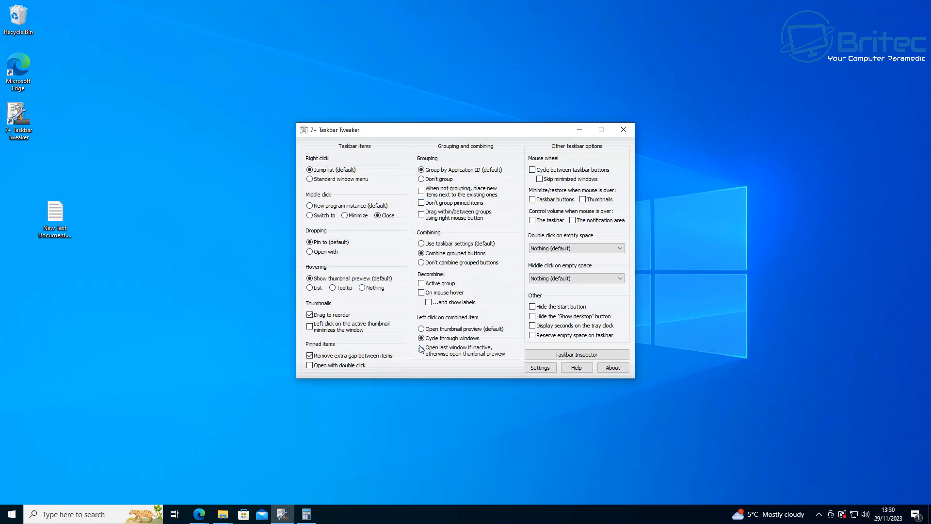
# Cycle through all the open File Explorer windows from their combined taskbar icon
pyautogui.click(222, 513)
pyautogui.click(223, 513)
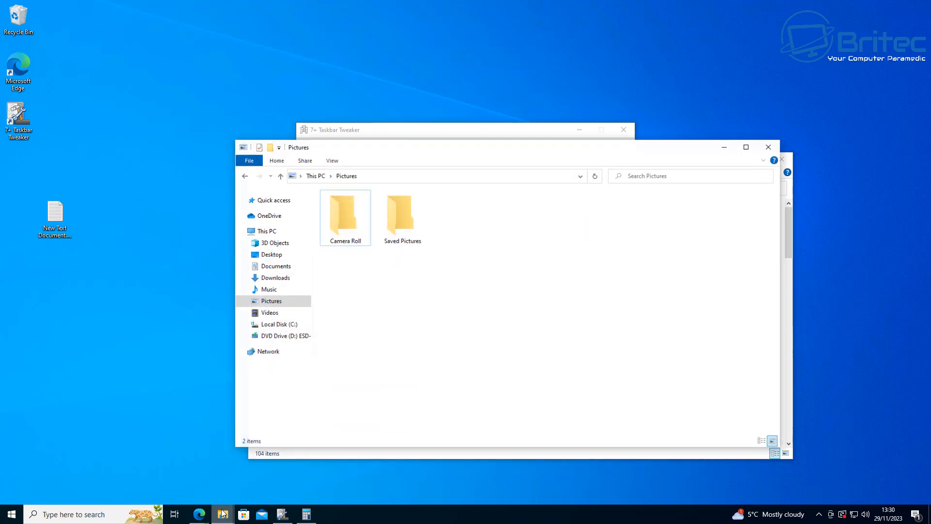
pyautogui.click(222, 513)
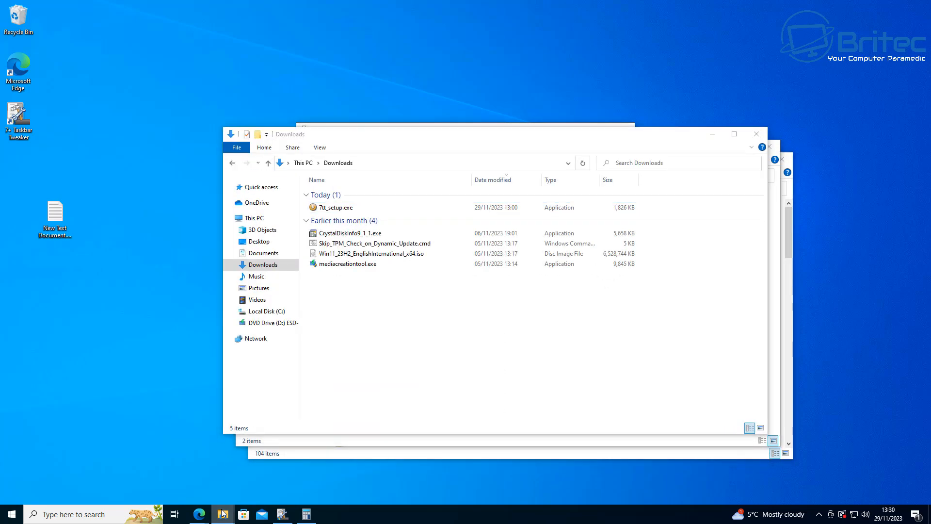
pyautogui.click(223, 513)
pyautogui.click(222, 513)
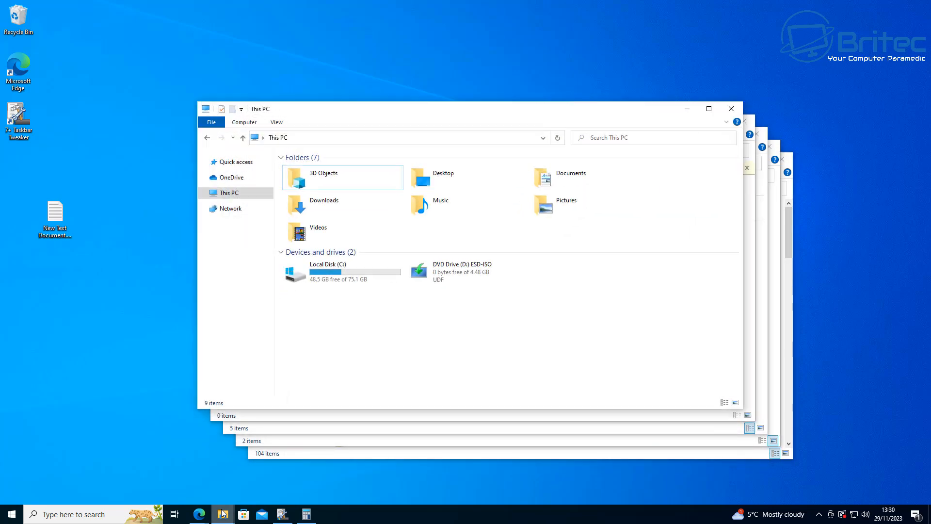
pyautogui.click(222, 513)
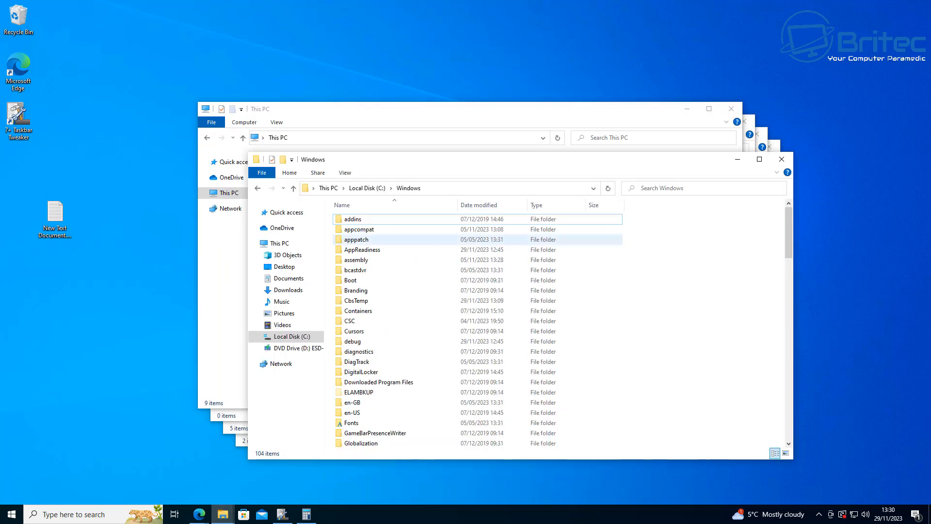
# Minimise all the File Explorer windows: Windows, This PC, Network, Downloads and Pictures
pyautogui.click(744, 163)
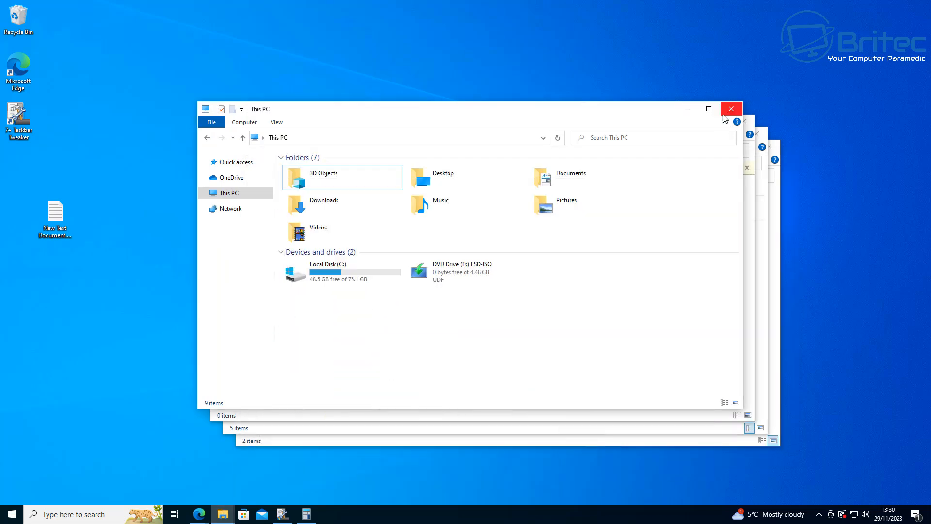
pyautogui.click(687, 108)
pyautogui.click(699, 121)
pyautogui.click(712, 135)
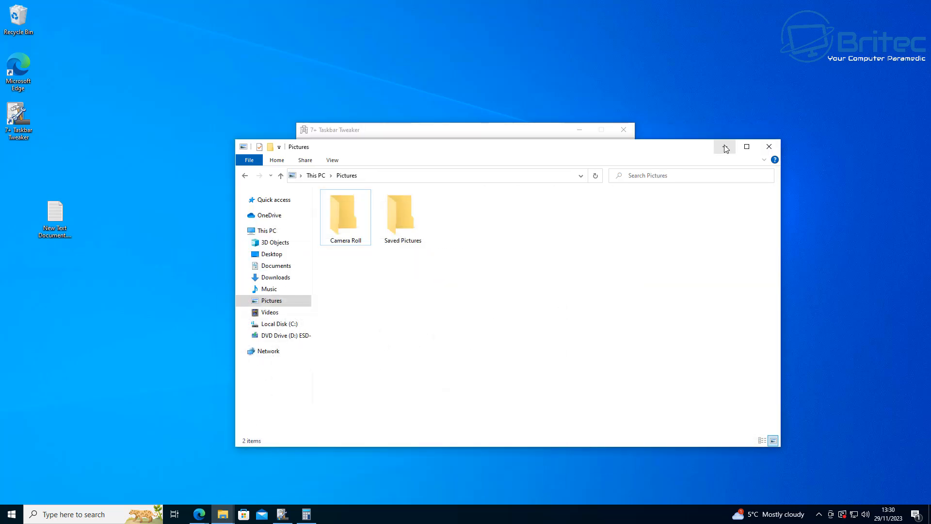
pyautogui.click(713, 146)
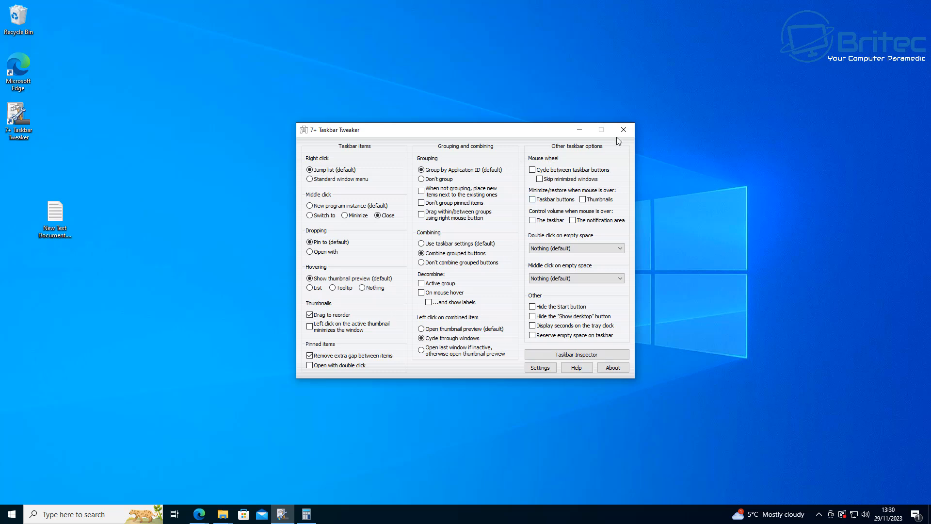
# Enable Cycle between taskbar buttons for the mouse wheel and scroll through the open windows in both directions over the taskbar
pyautogui.click(533, 170)
pyautogui.scroll(-2, 201, 513)
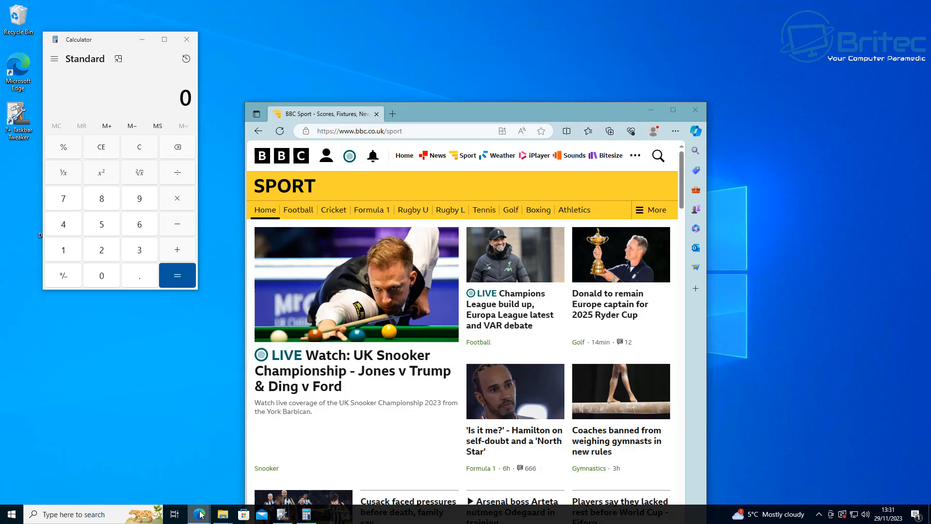
pyautogui.scroll(-8, 201, 514)
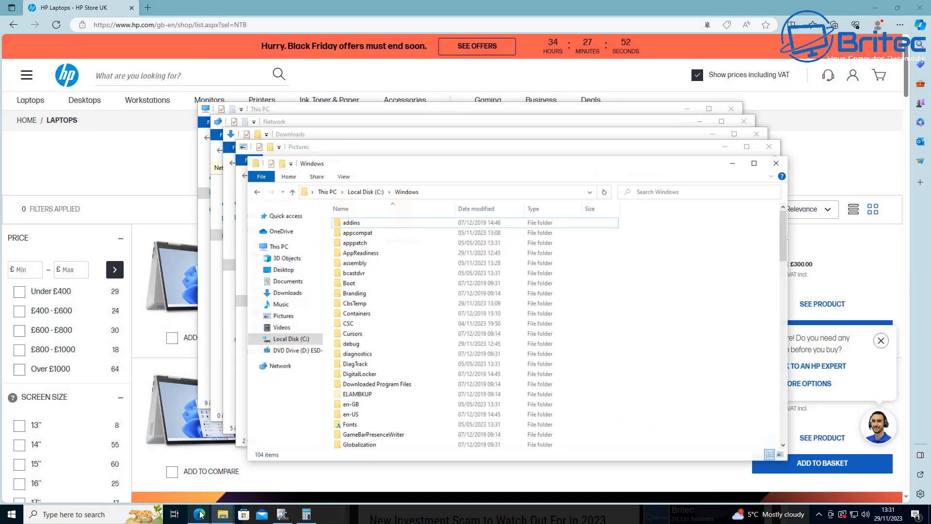
pyautogui.scroll(6, 202, 514)
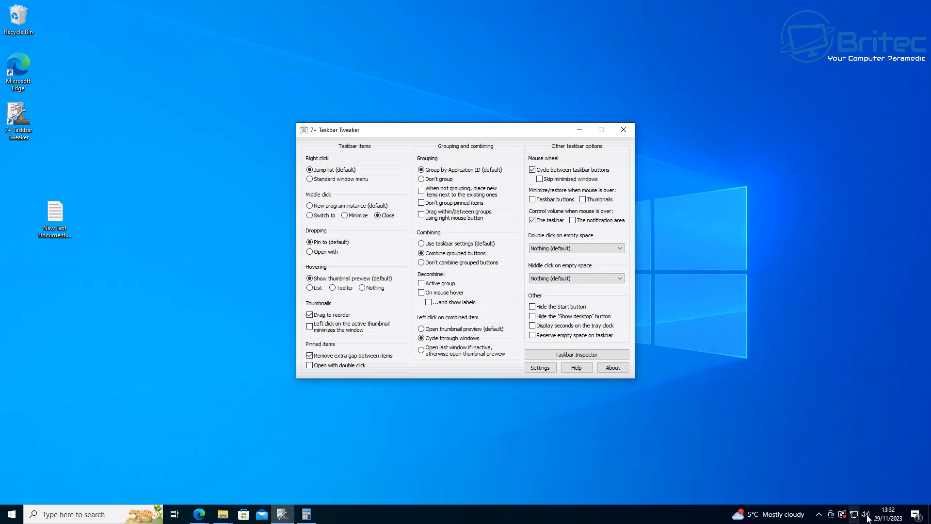
# Test mouse-wheel volume control by lowering and raising the volume over the taskbar, and try it with the notification area option enabled
pyautogui.scroll(-2, 864, 517)
pyautogui.scroll(-8, 864, 517)
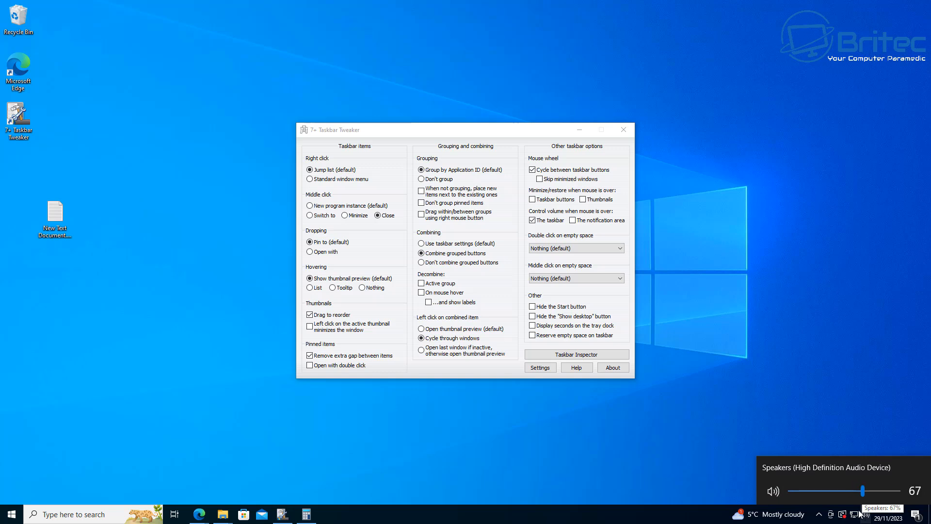
pyautogui.scroll(-8, 863, 513)
pyautogui.scroll(14, 865, 512)
pyautogui.scroll(20, 867, 512)
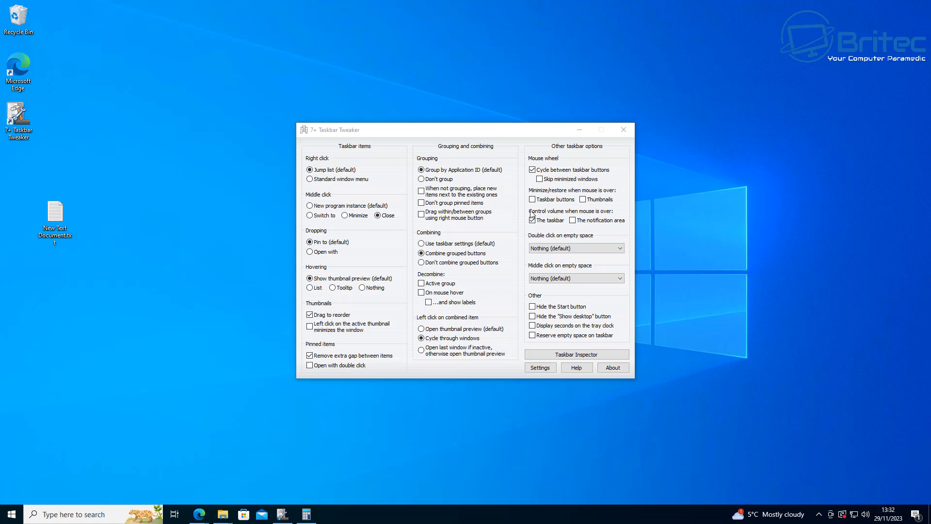
pyautogui.click(574, 222)
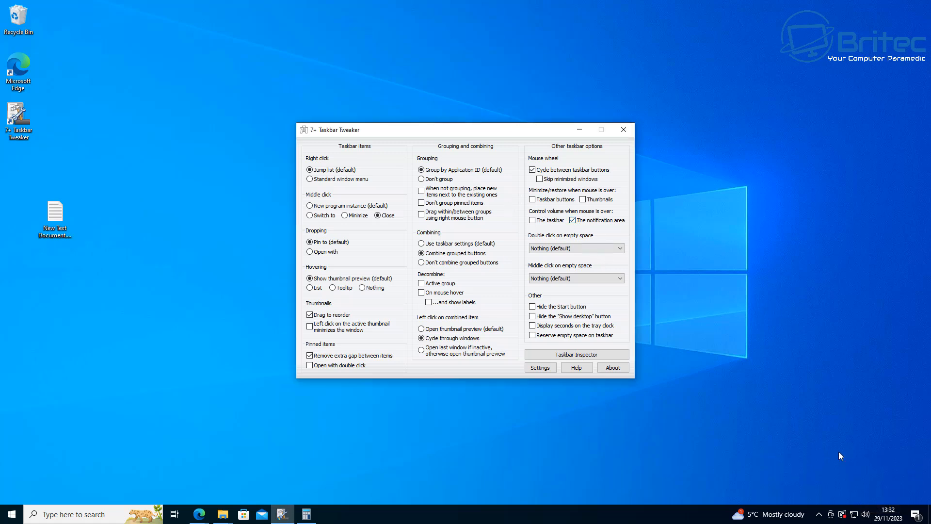
pyautogui.scroll(-5, 881, 517)
# Set the Double click on empty space action to Task Manager and test it on the taskbar, closing Task Manager each time
pyautogui.click(586, 249)
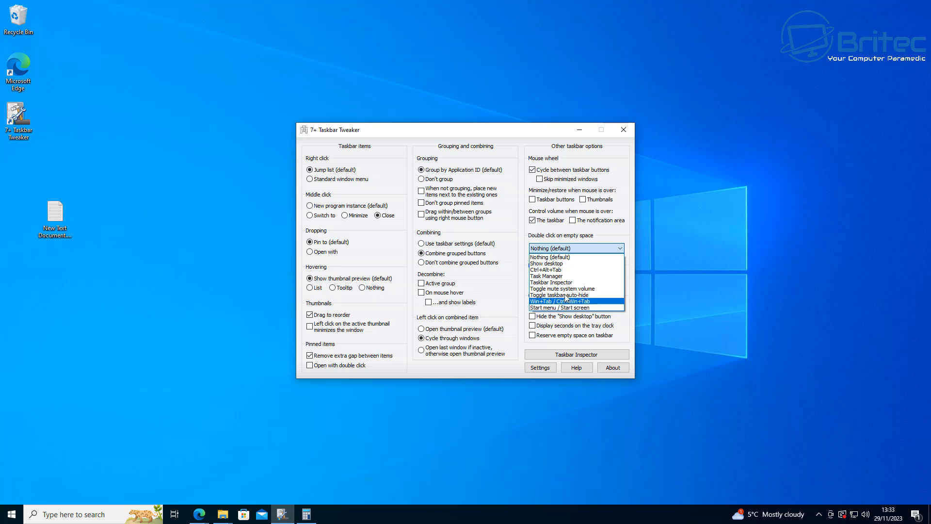
pyautogui.click(567, 276)
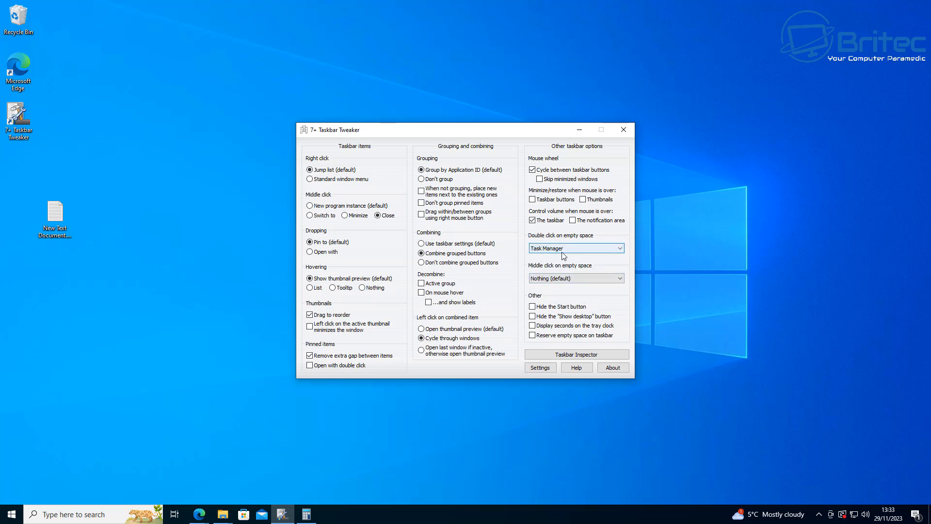
pyautogui.doubleClick(625, 507)
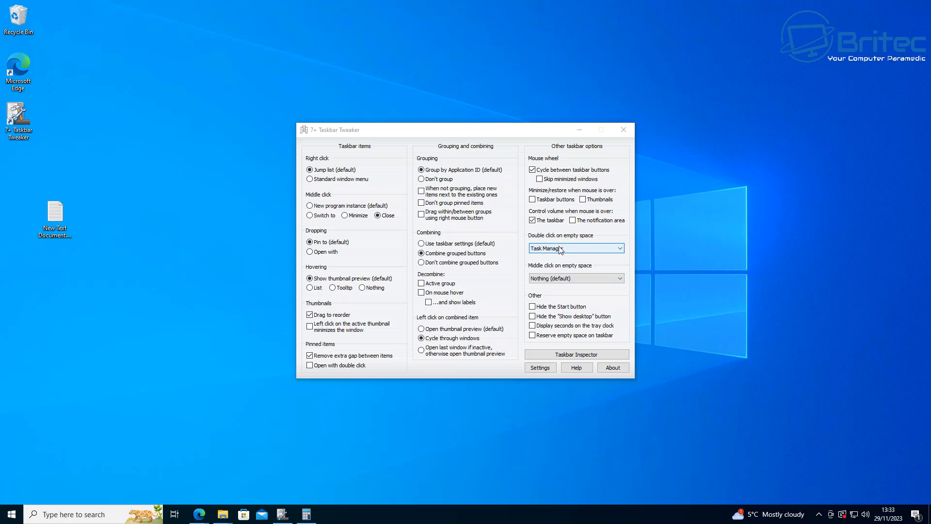
pyautogui.doubleClick(555, 517)
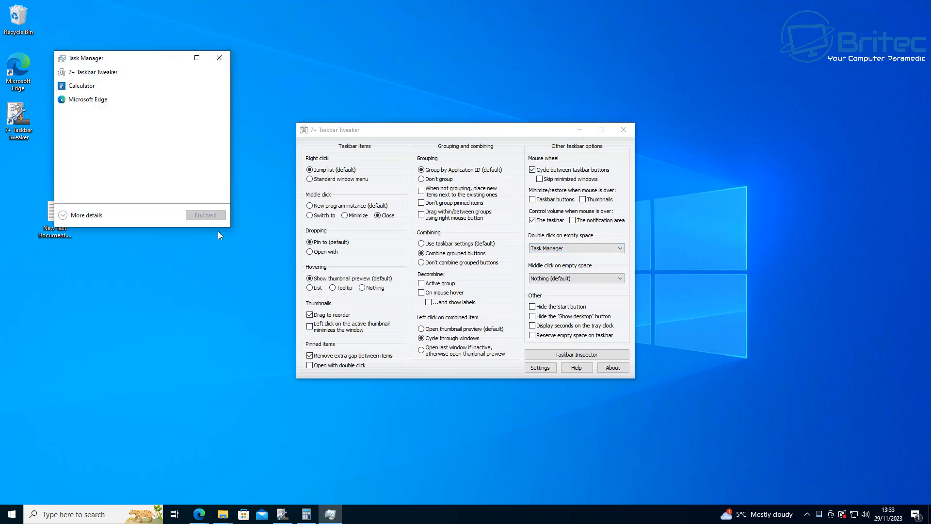
pyautogui.click(219, 58)
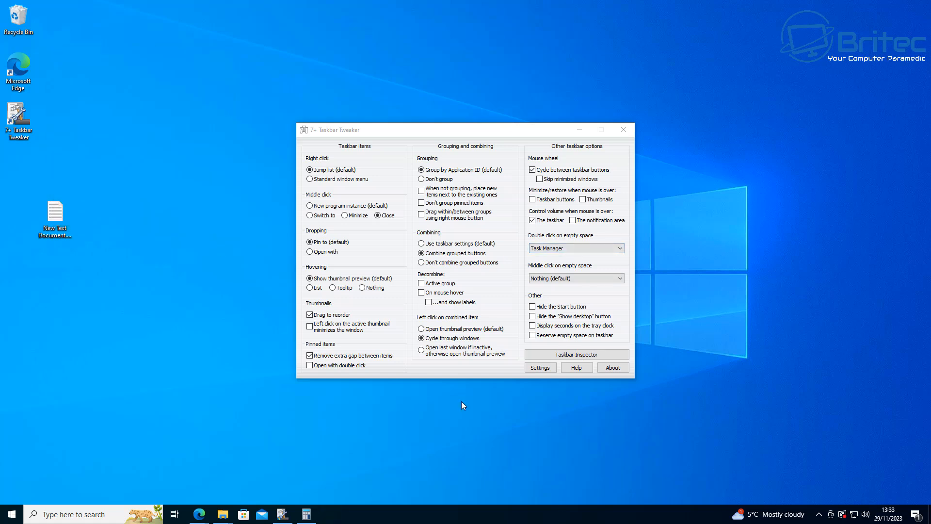
pyautogui.doubleClick(606, 506)
pyautogui.click(225, 57)
# Set the Middle click on empty space action to Ctrl+Alt+Tab and test it on the taskbar, dismissing the window switcher
pyautogui.click(580, 278)
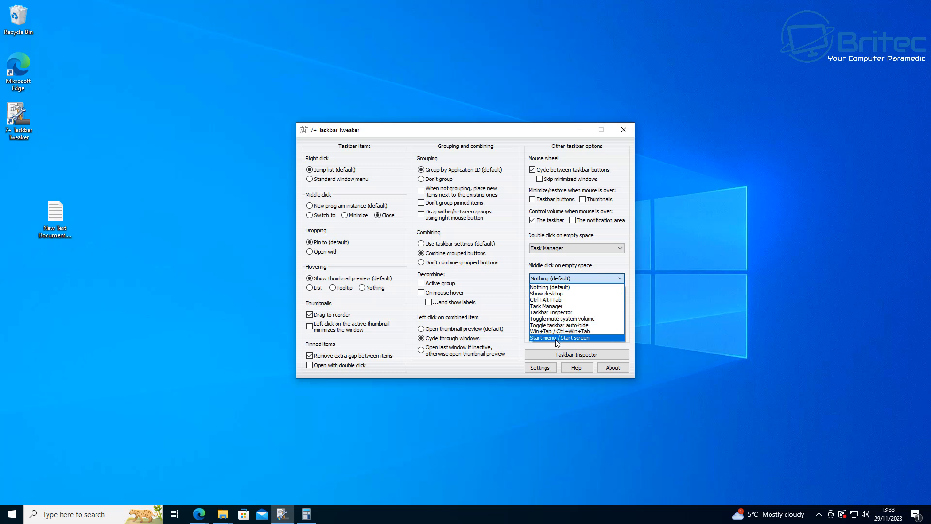
pyautogui.click(555, 301)
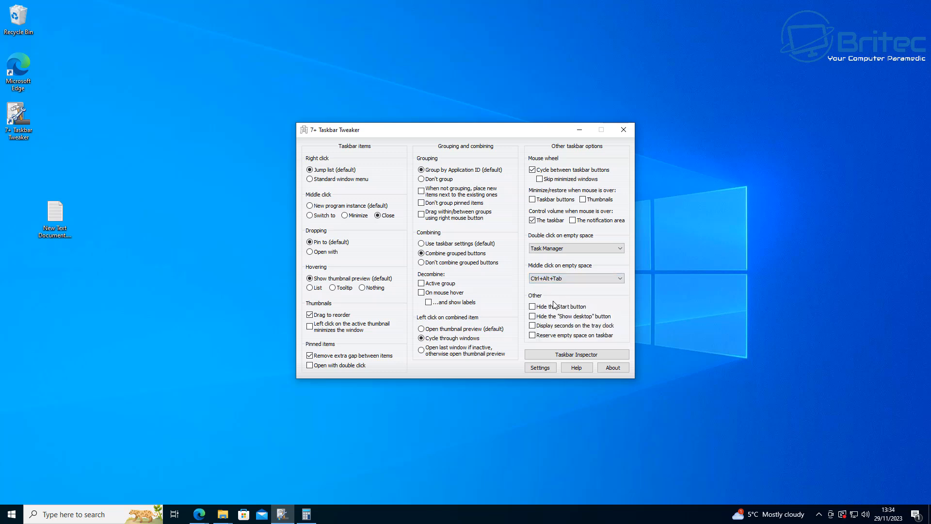
pyautogui.middleClick(557, 516)
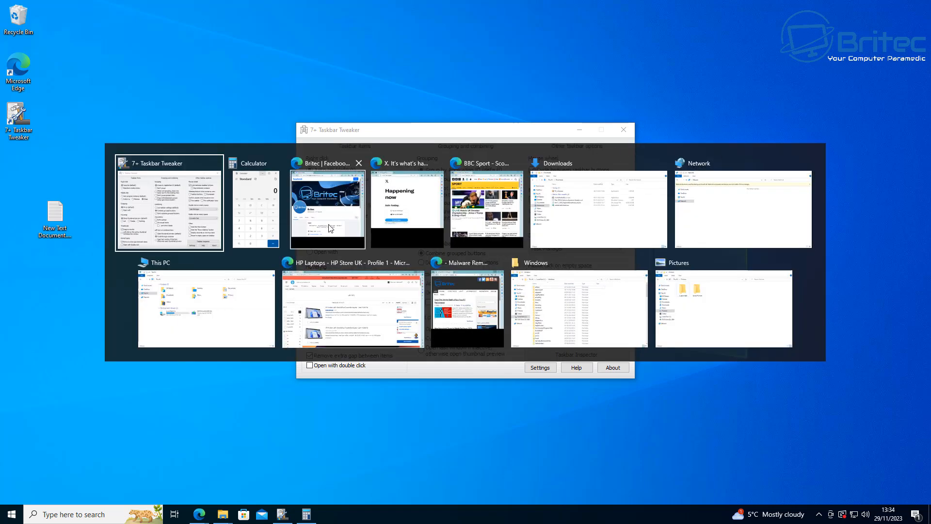
pyautogui.click(554, 432)
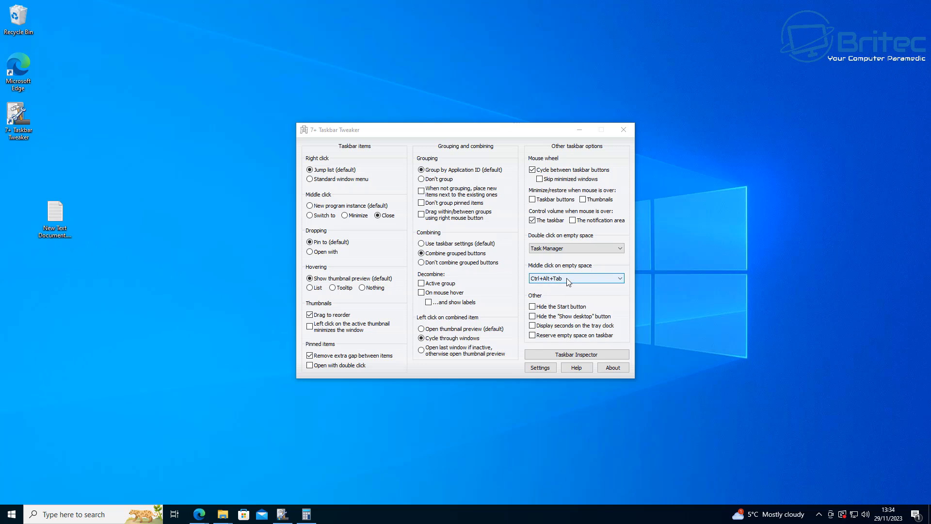
# Try hiding the Start and Show desktop buttons, enable Display seconds on the tray clock, and minimise the options window
pyautogui.click(533, 307)
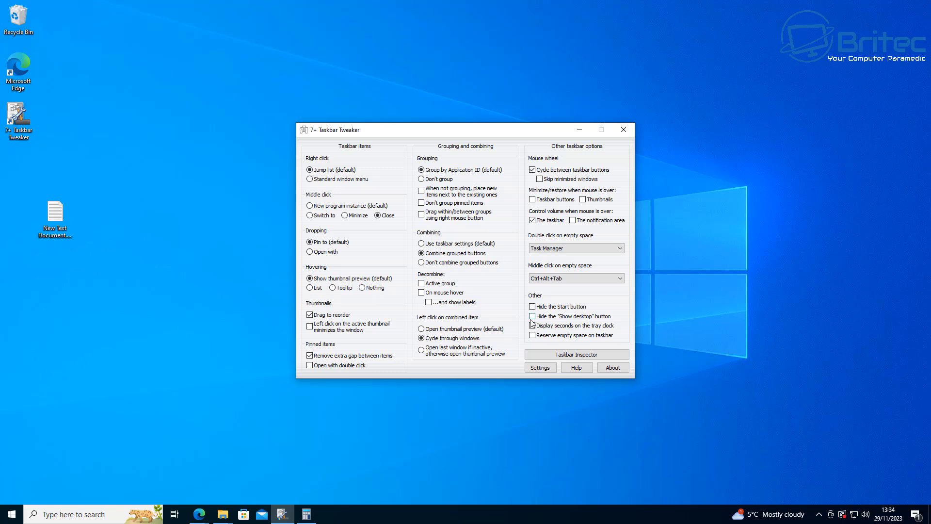
pyautogui.click(532, 316)
pyautogui.click(532, 327)
pyautogui.click(580, 131)
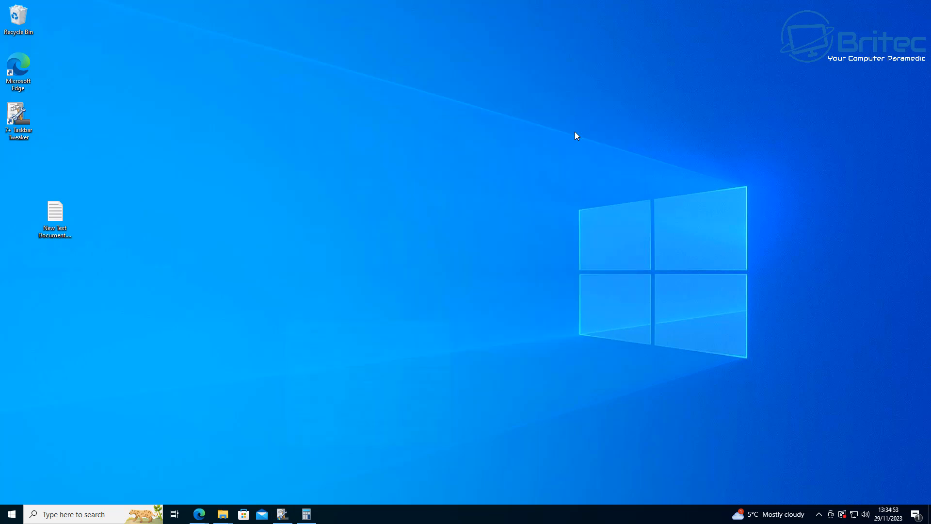